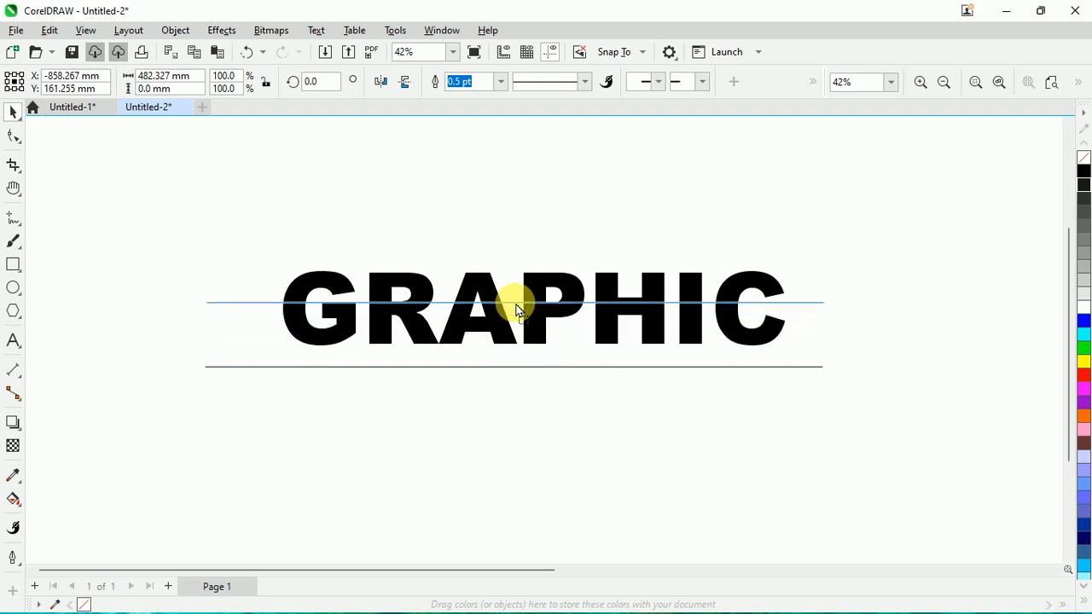
# Move the horizontal line across the middle of the word GRAPHIC and copy the text to the clipboard
pyautogui.click(524, 287)
pyautogui.click(765, 370)
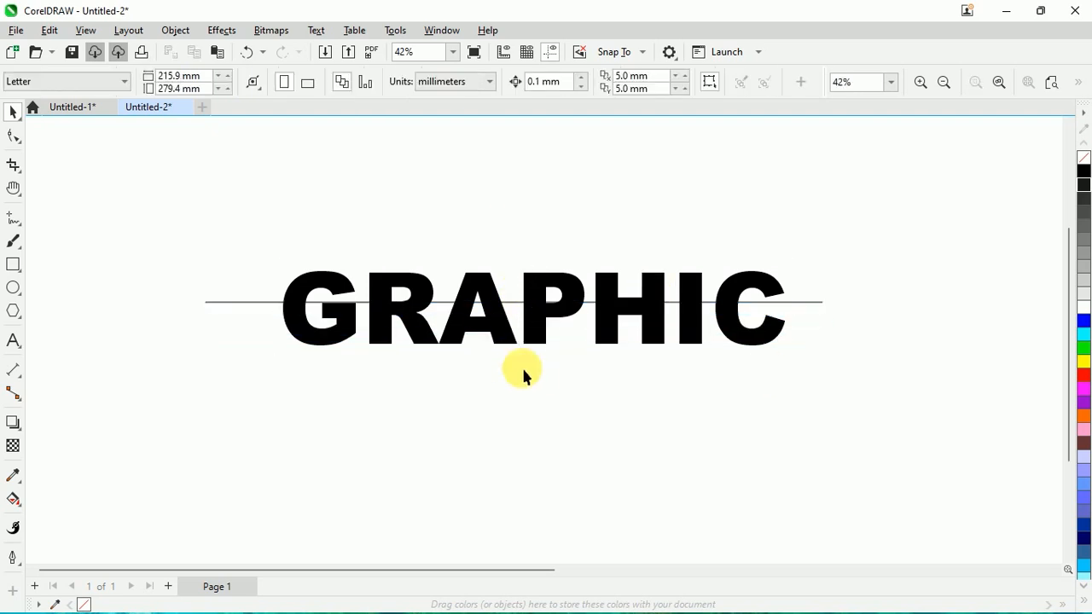
pyautogui.click(579, 295)
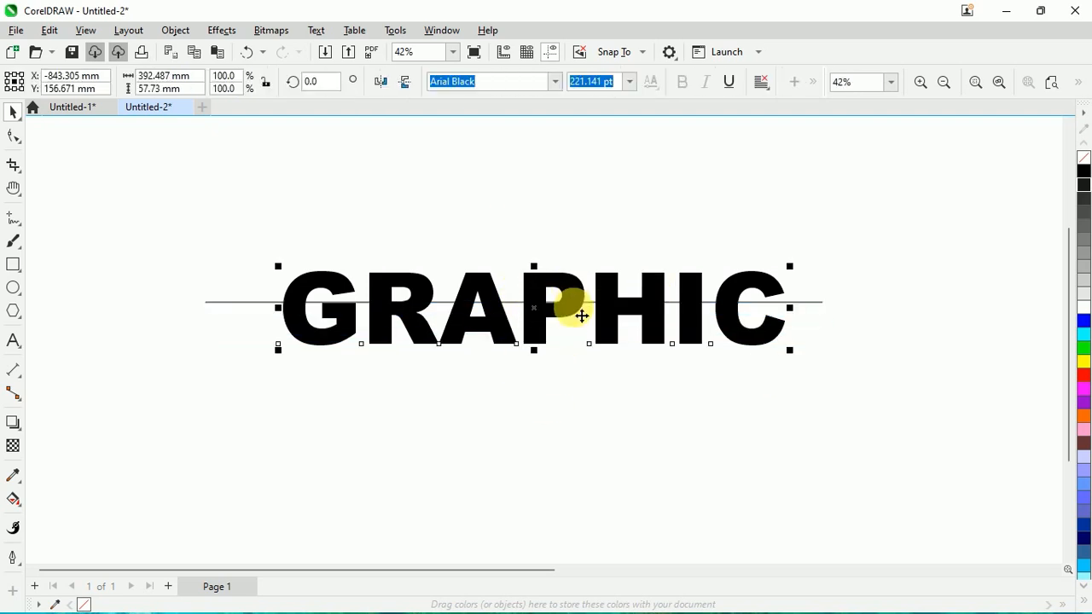
pyautogui.click(195, 52)
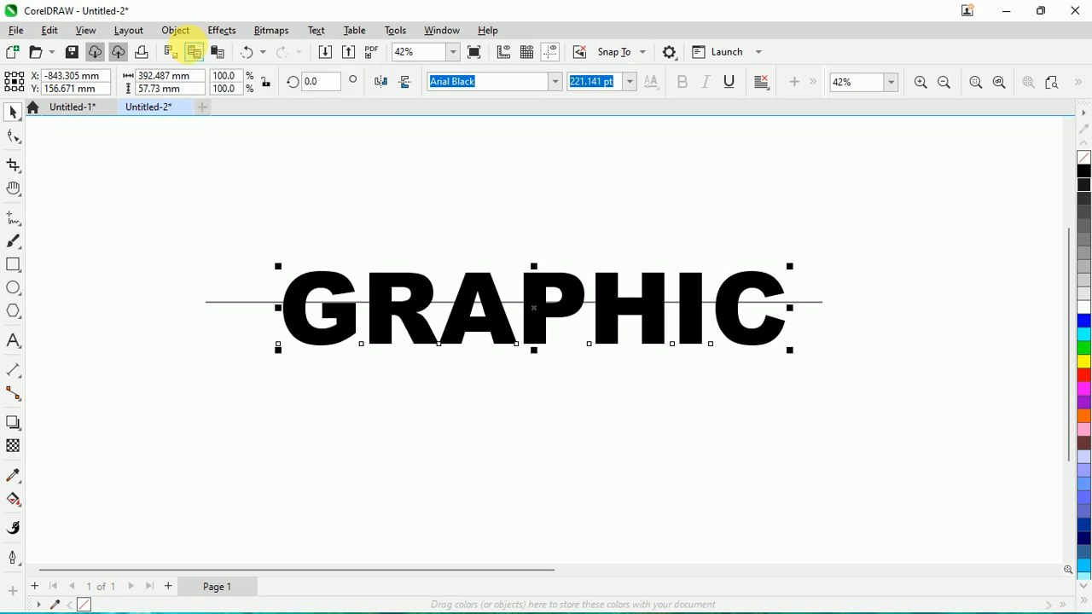
pyautogui.click(447, 256)
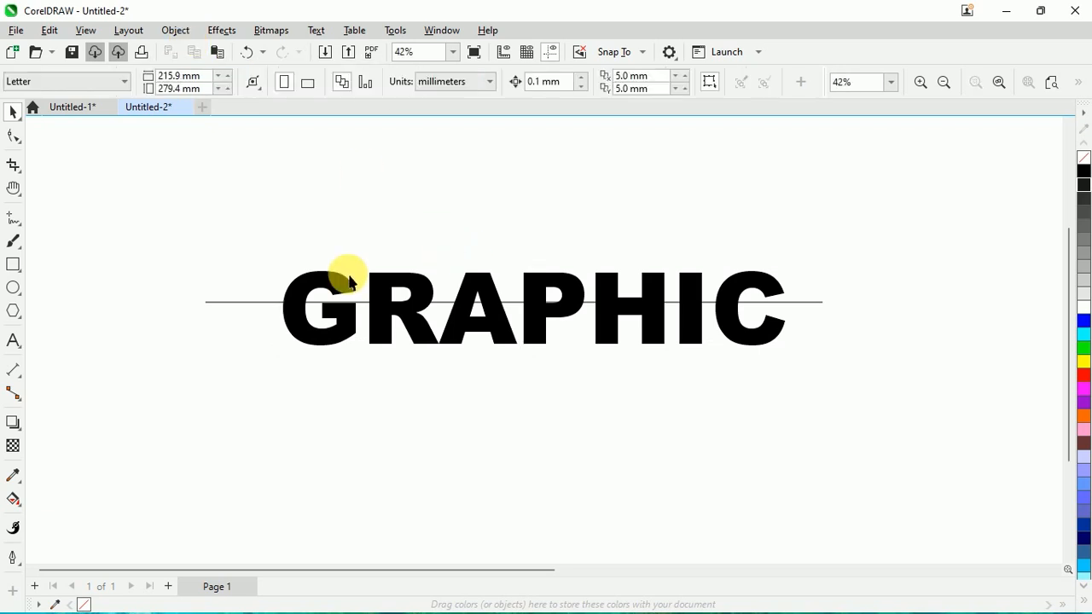
# Trim the word GRAPHIC with the horizontal line crossing it
pyautogui.click(258, 304)
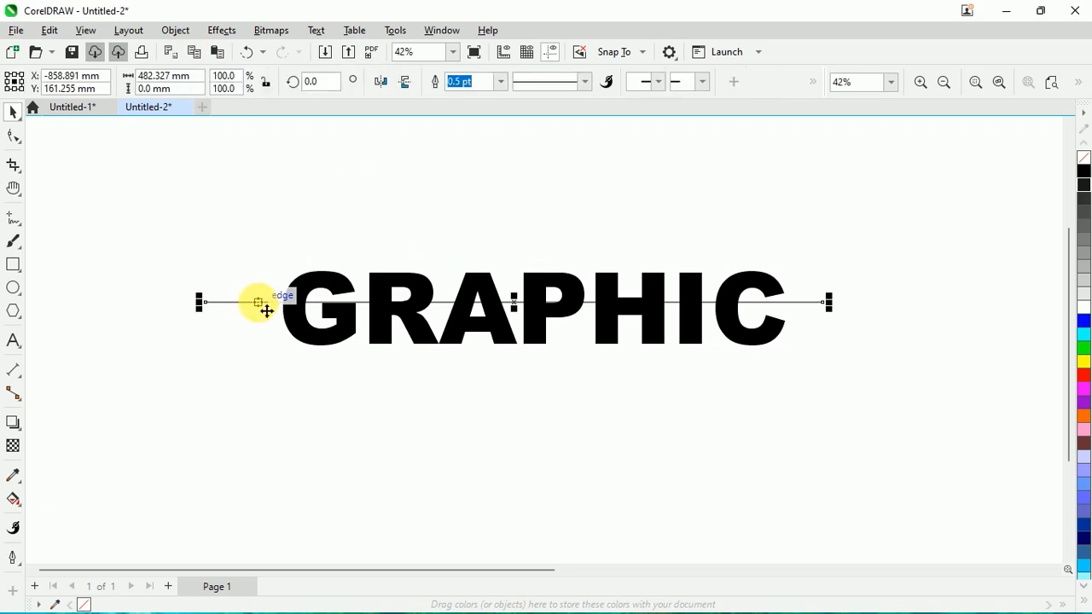
pyautogui.keyDown('shift'); pyautogui.click(327, 291); pyautogui.keyUp('shift')
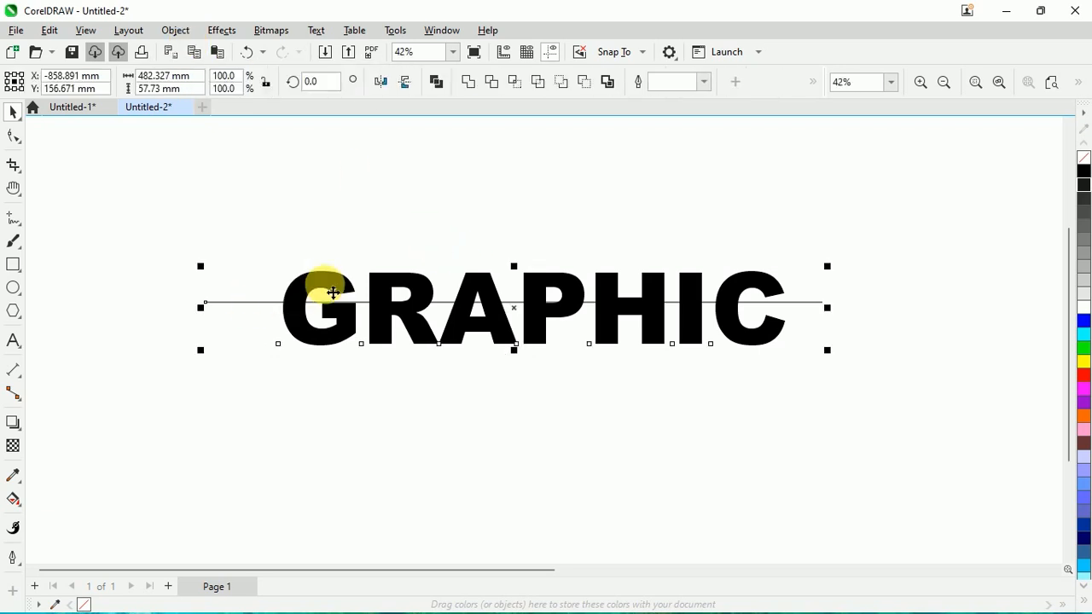
pyautogui.click(493, 81)
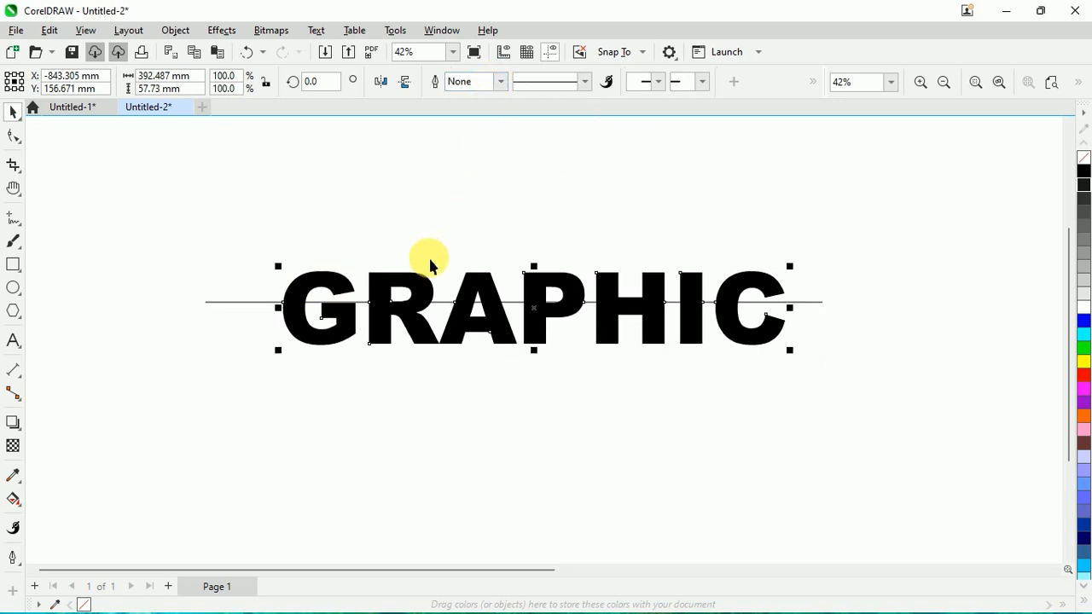
# Break the trimmed word apart into separate curve pieces
pyautogui.rightClick(413, 296)
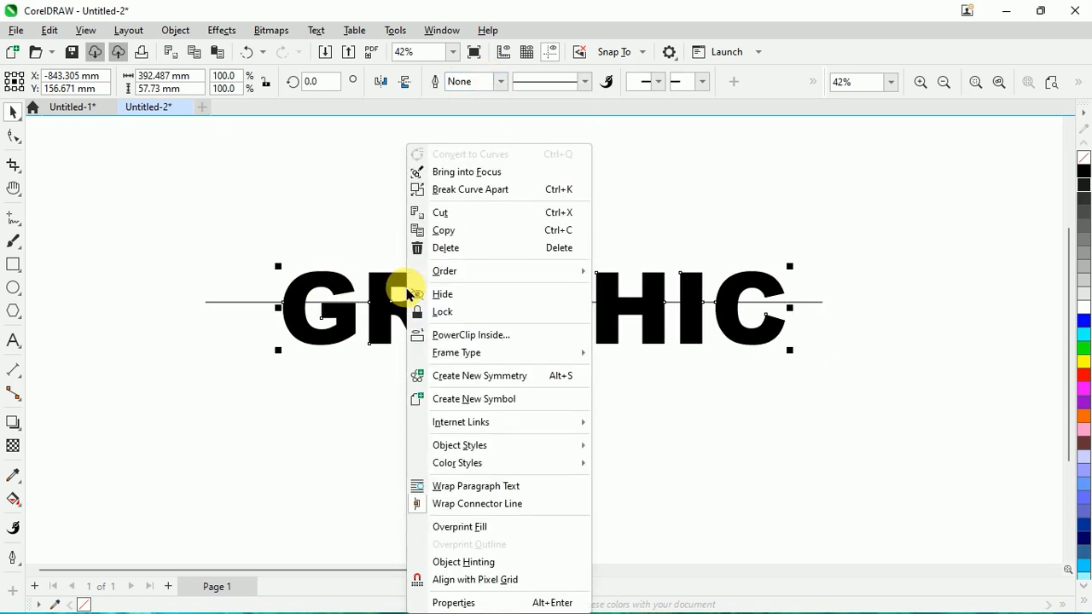
pyautogui.click(522, 192)
pyautogui.click(529, 214)
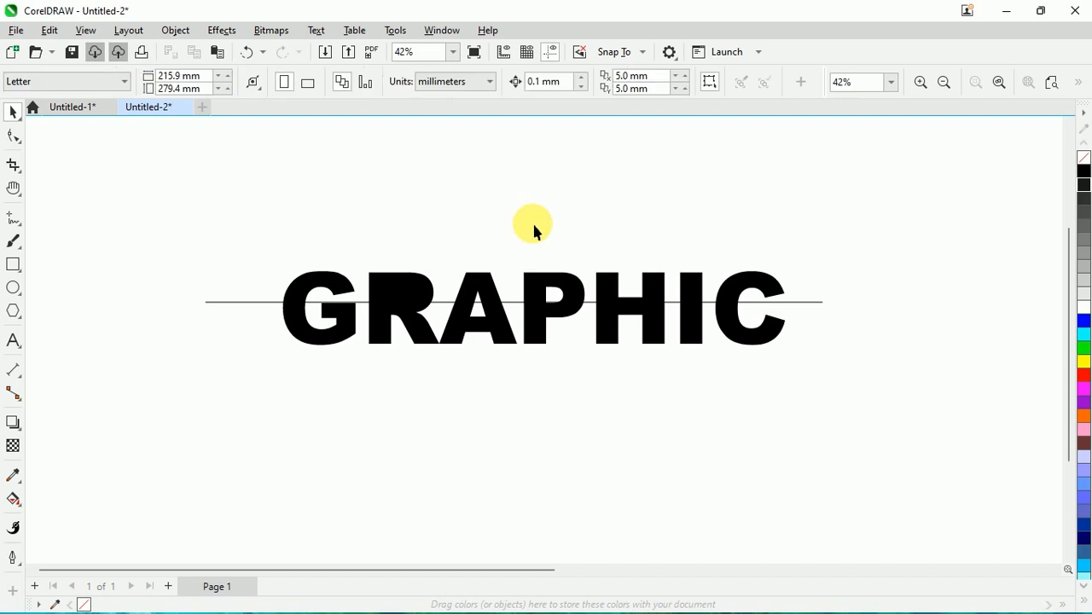
pyautogui.click(562, 290)
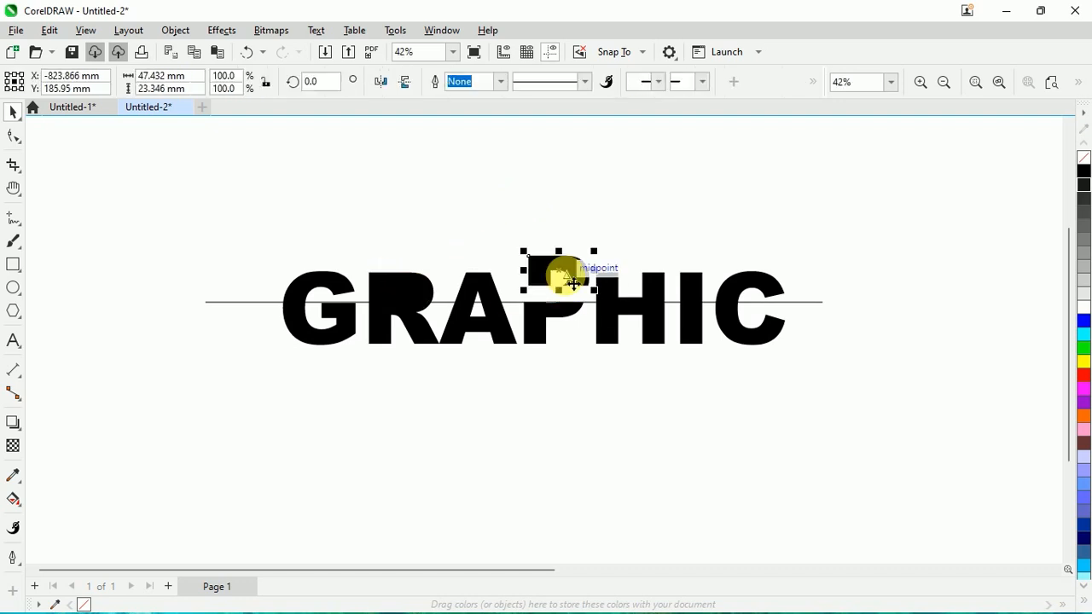
pyautogui.click(429, 244)
# Cut the inner opening out of the upper half of the R by subtracting the smaller shape
pyautogui.moveTo(320, 224); pyautogui.dragTo(450, 317)
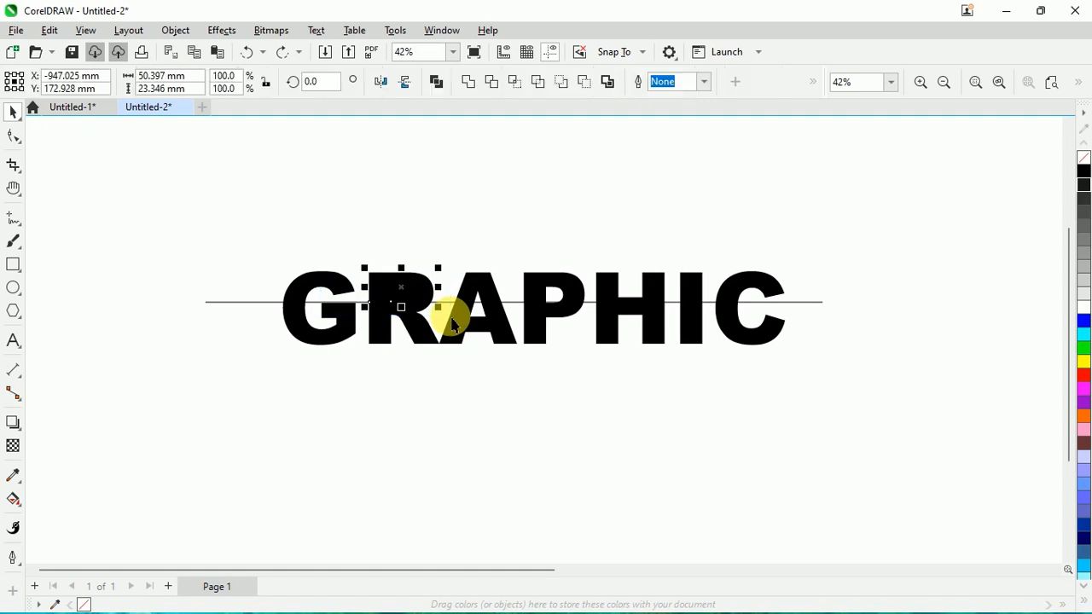
pyautogui.click(562, 82)
pyautogui.click(527, 306)
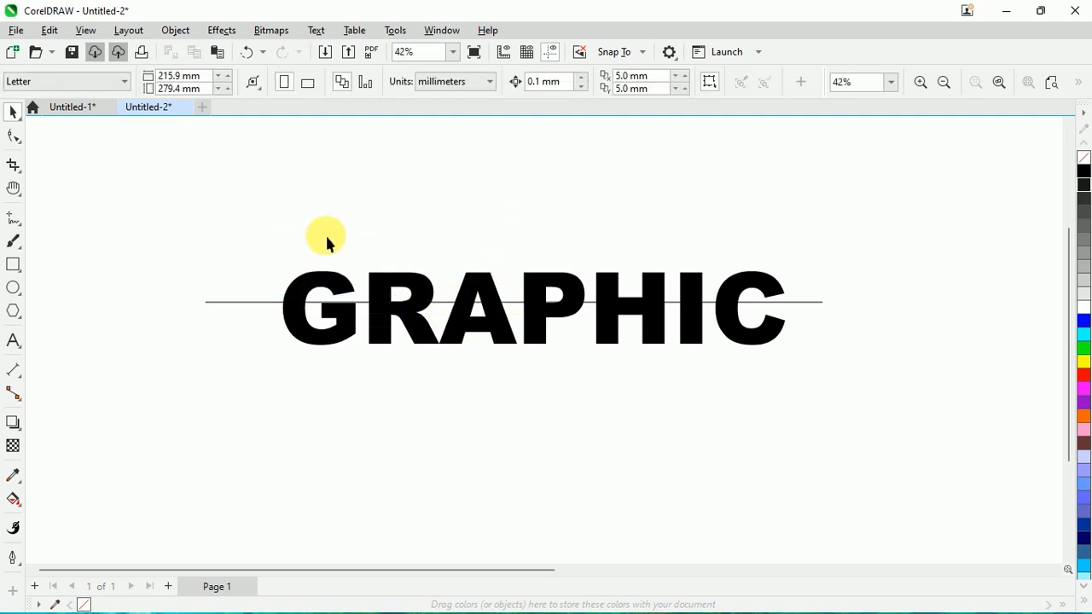
# Group the upper halves of all the letters and fill them with light gray
pyautogui.moveTo(448, 320); pyautogui.dragTo(831, 311)
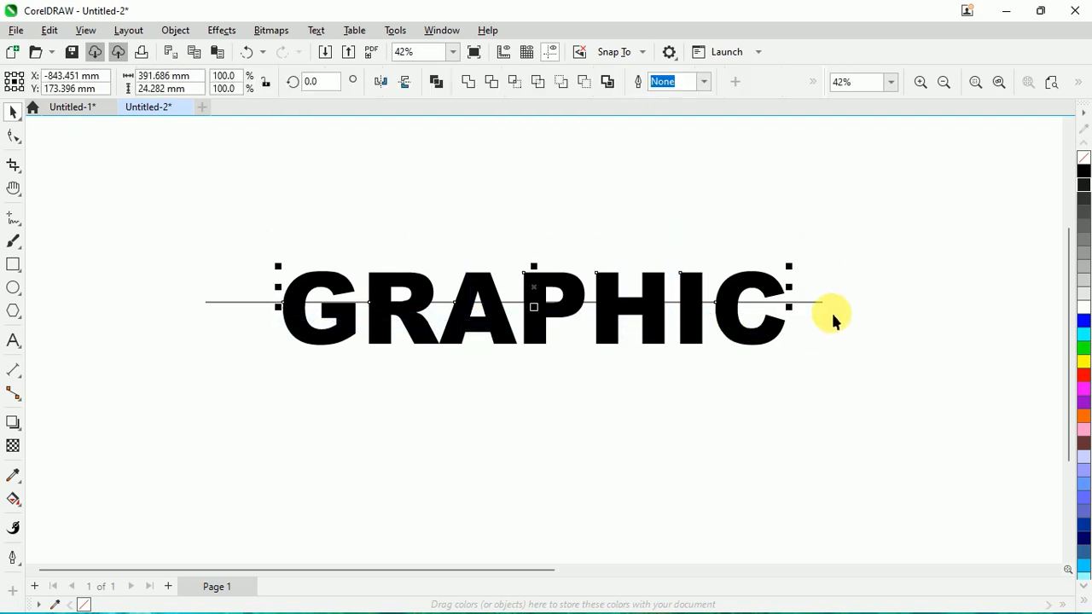
pyautogui.rightClick(727, 293)
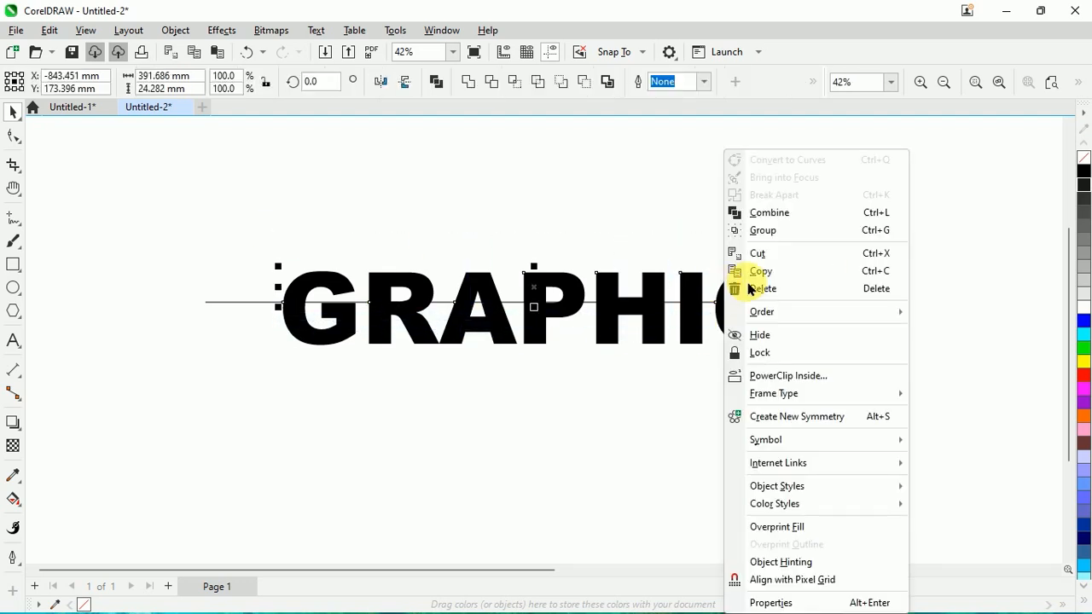
pyautogui.click(808, 227)
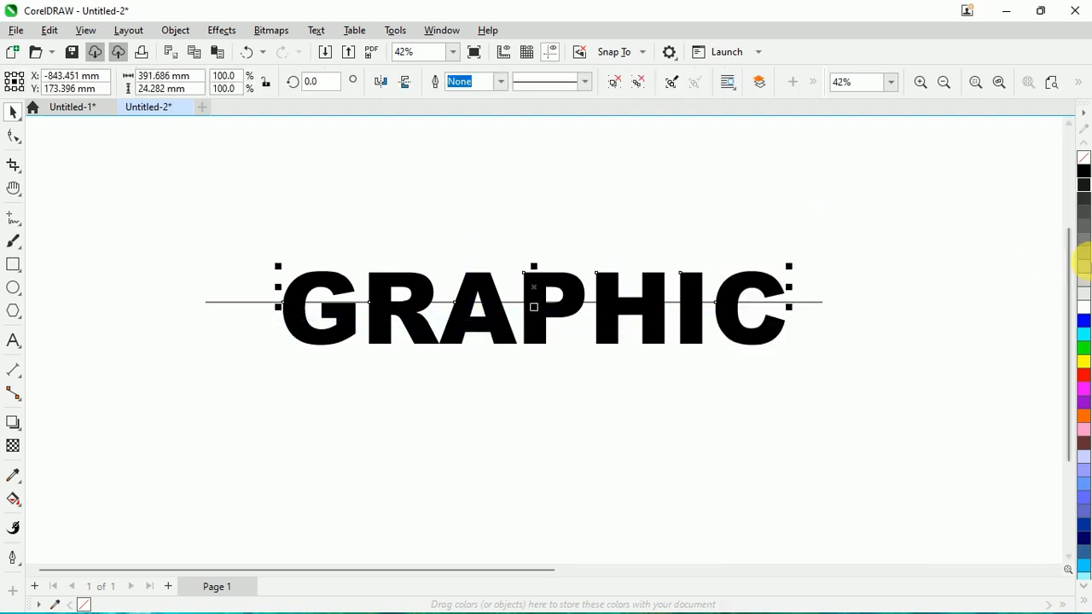
pyautogui.click(1086, 294)
# Group the lower halves of all the letters and fill them with dark gray
pyautogui.moveTo(816, 424); pyautogui.dragTo(248, 305)
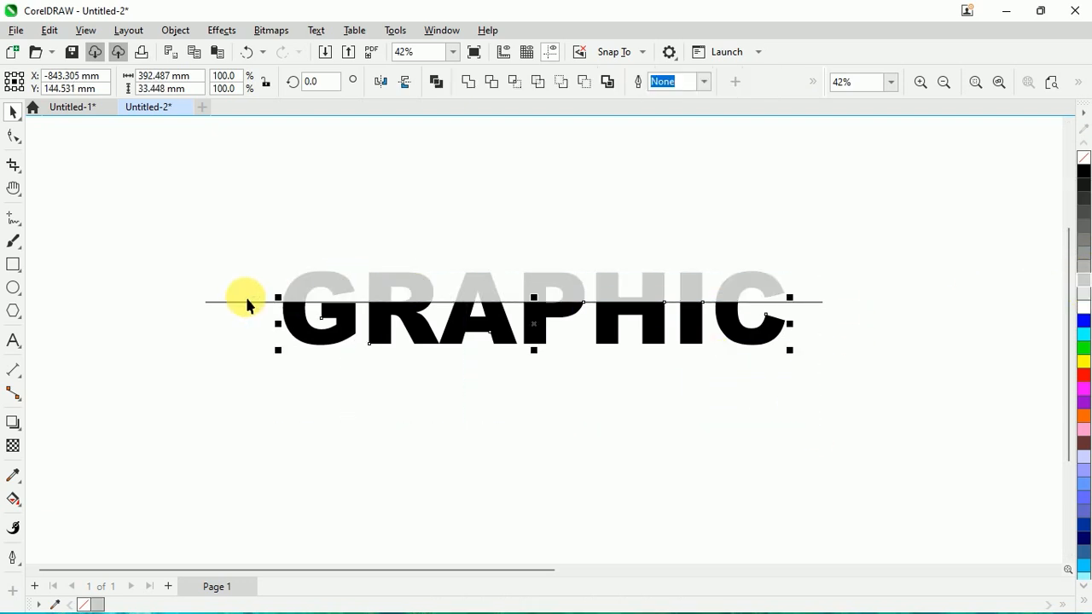
pyautogui.rightClick(638, 312)
pyautogui.click(740, 237)
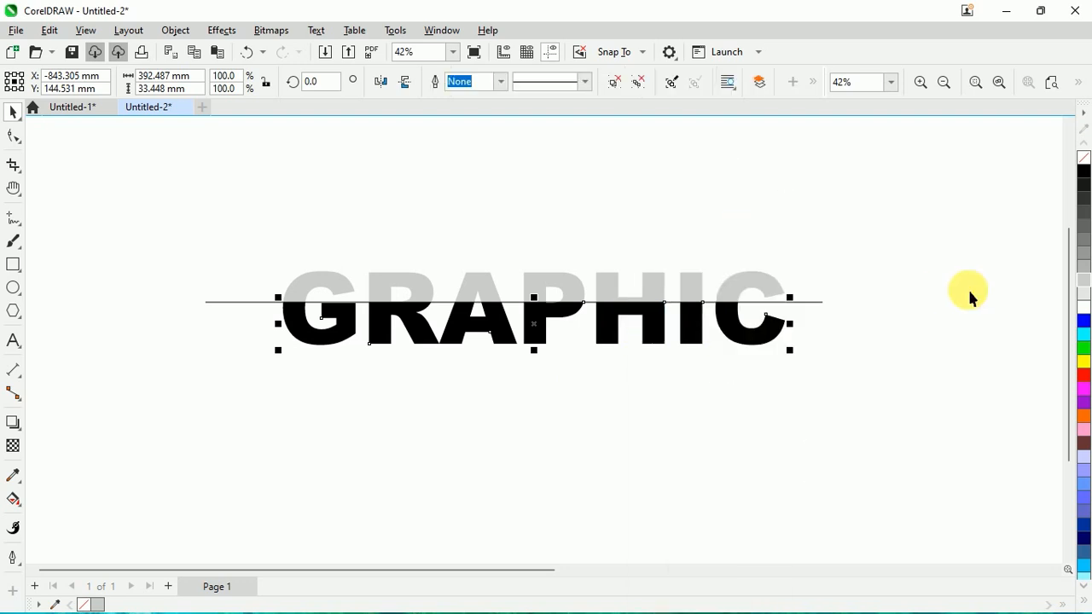
pyautogui.click(1077, 245)
pyautogui.click(824, 363)
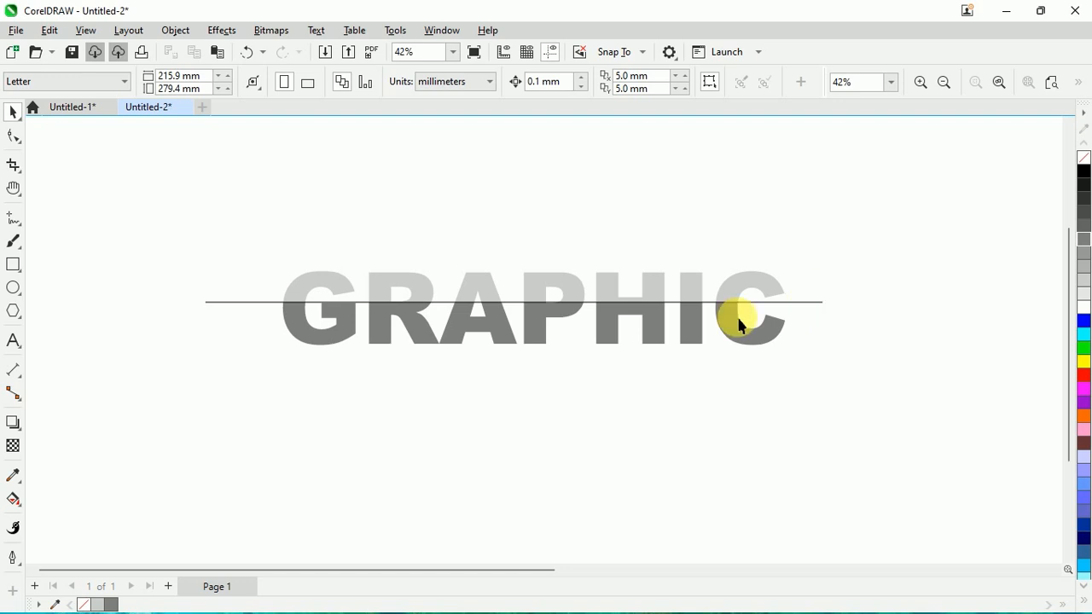
# Skew the light gray upper half horizontally so its top edge leans to the right
pyautogui.scroll(1, 512, 309)
pyautogui.click(511, 297)
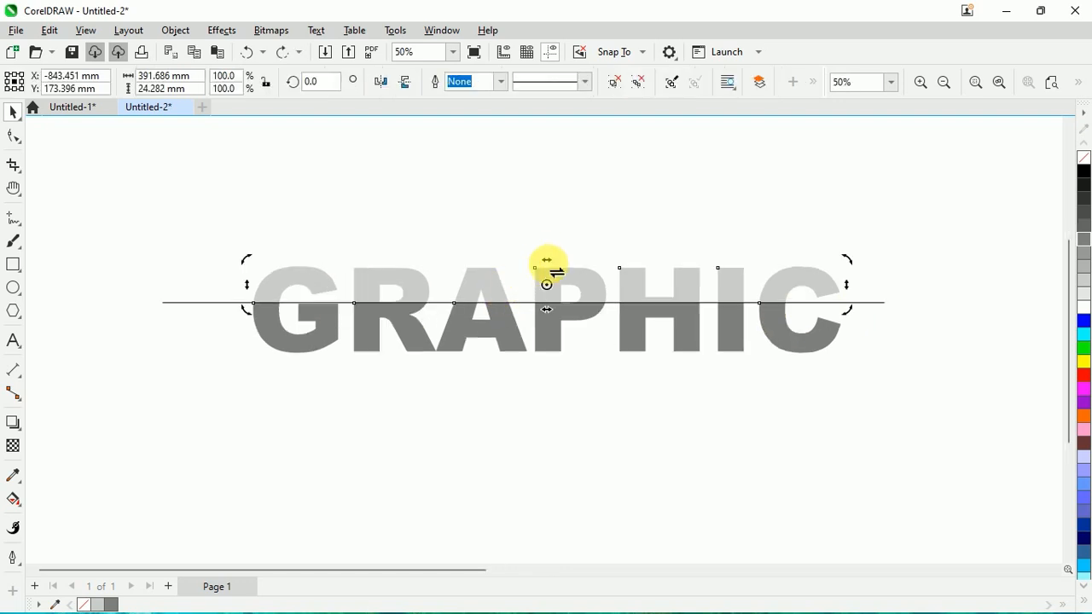
pyautogui.moveTo(557, 271); pyautogui.dragTo(574, 267)
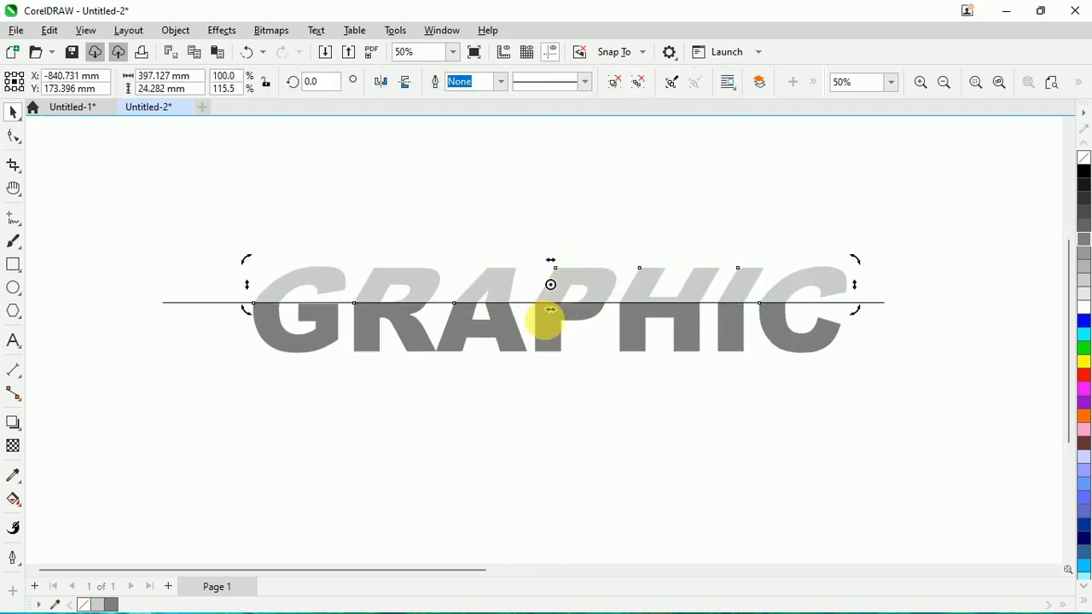
# Skew the dark gray lower half horizontally so its bottom edge leans to the right, mirroring the upper half
pyautogui.click(547, 340)
pyautogui.click(555, 341)
pyautogui.moveTo(557, 368); pyautogui.dragTo(573, 365)
pyautogui.click(600, 414)
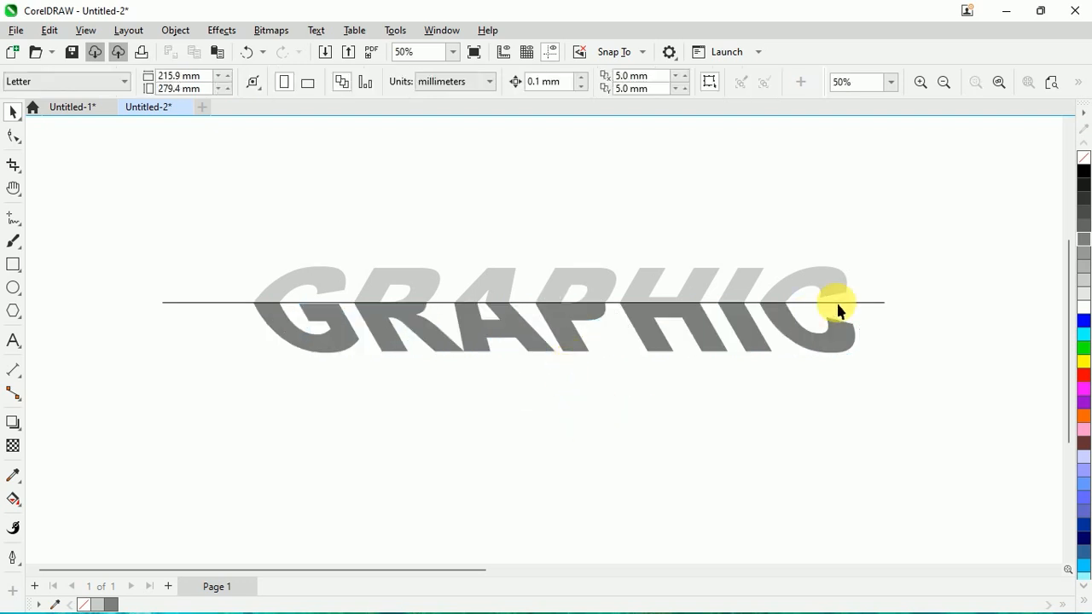
# Paste the copied black GRAPHIC text and send it to the back of the layer behind the skewed halves
pyautogui.click(218, 53)
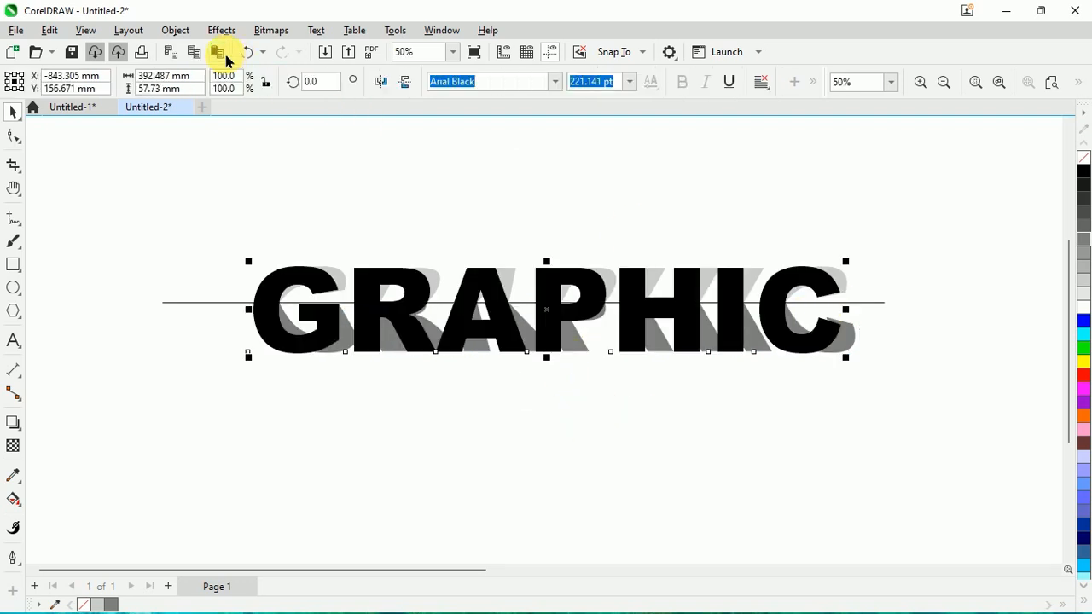
pyautogui.rightClick(477, 285)
pyautogui.moveTo(646, 370)
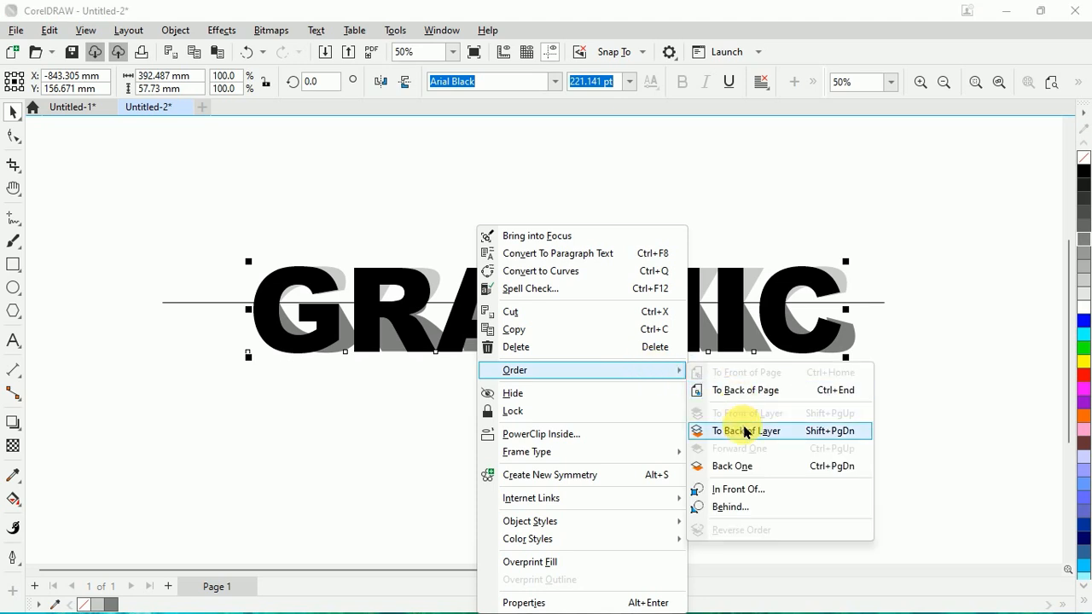
pyautogui.click(746, 432)
pyautogui.click(713, 431)
# Move the horizontal dividing line off the lettering and delete it
pyautogui.moveTo(879, 303); pyautogui.dragTo(857, 417)
pyautogui.rightClick(857, 415)
pyautogui.click(928, 254)
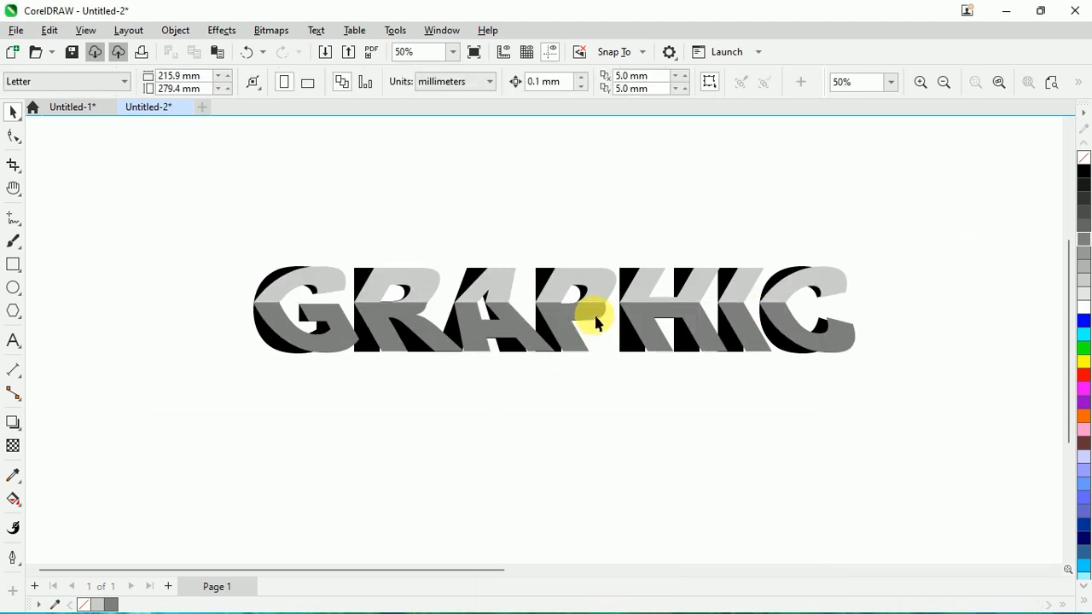
pyautogui.scroll(1, 597, 312)
pyautogui.scroll(-1, 610, 303)
pyautogui.moveTo(644, 331); pyautogui.dragTo(542, 354)
pyautogui.moveTo(544, 393); pyautogui.dragTo(287, 413)
pyautogui.hotkey('ctrl', 'z')
# Group the black text with both skewed halves and shift the group slightly
pyautogui.moveTo(958, 202); pyautogui.dragTo(210, 427)
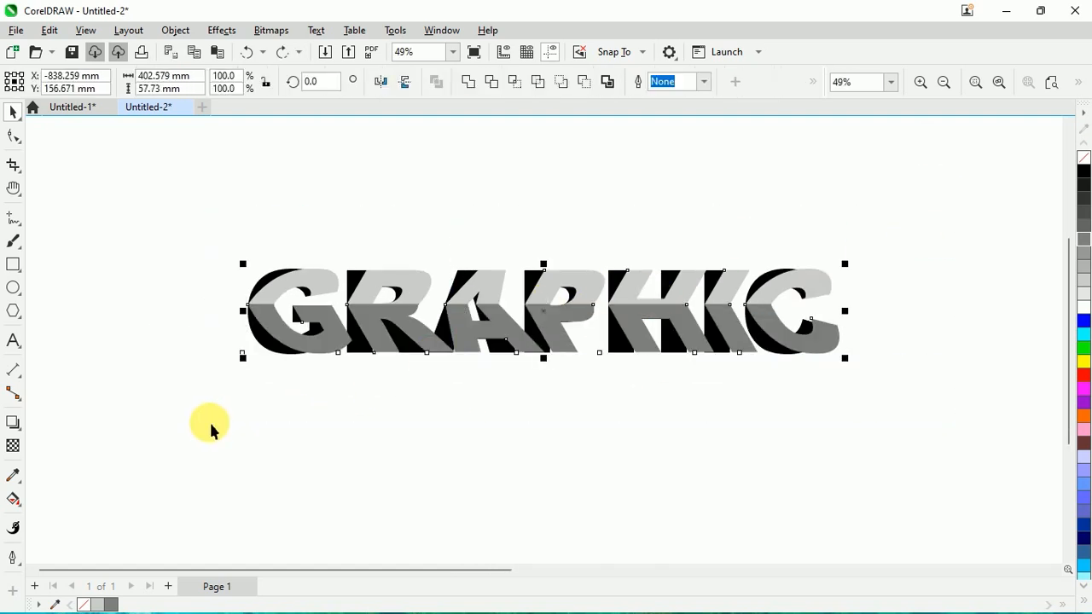
pyautogui.rightClick(452, 317)
pyautogui.click(578, 228)
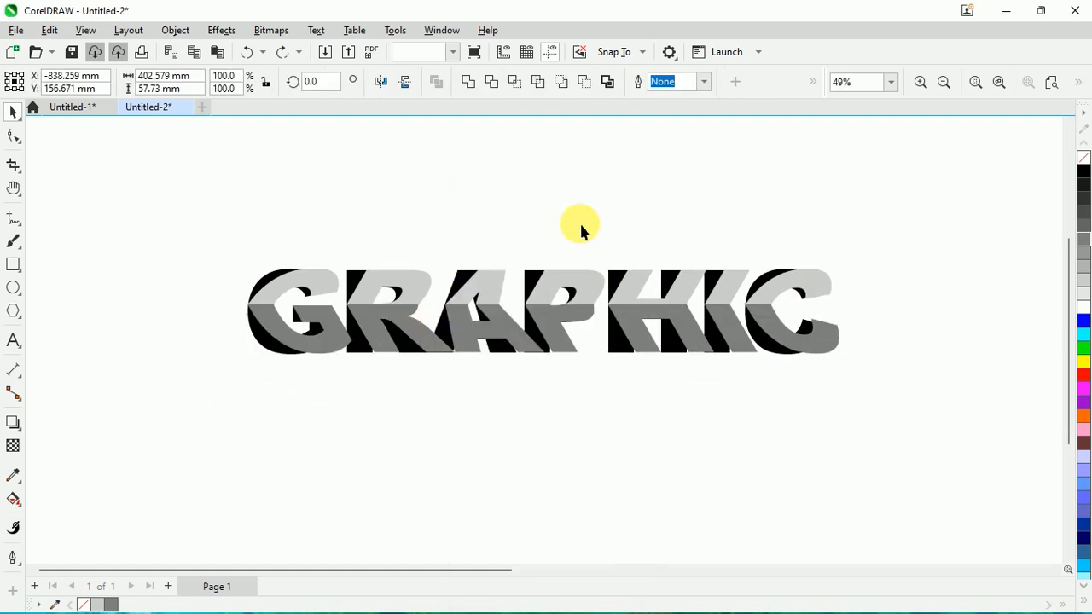
pyautogui.moveTo(574, 299); pyautogui.dragTo(578, 299)
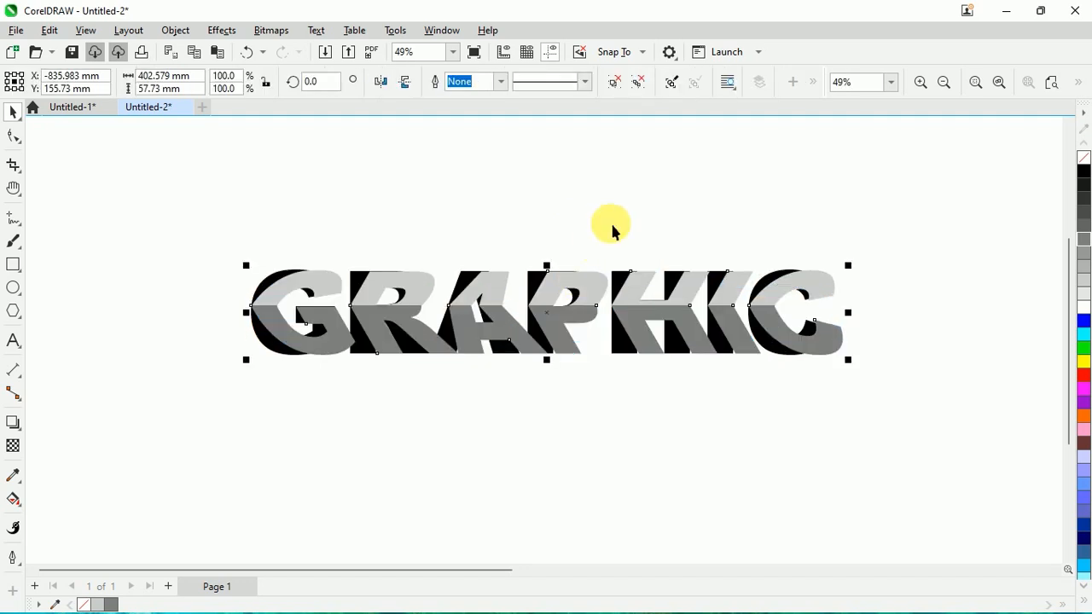
pyautogui.click(611, 224)
# Draw a rectangle about 415 by 70 mm around the lettering and group it with the lettering
pyautogui.click(13, 265)
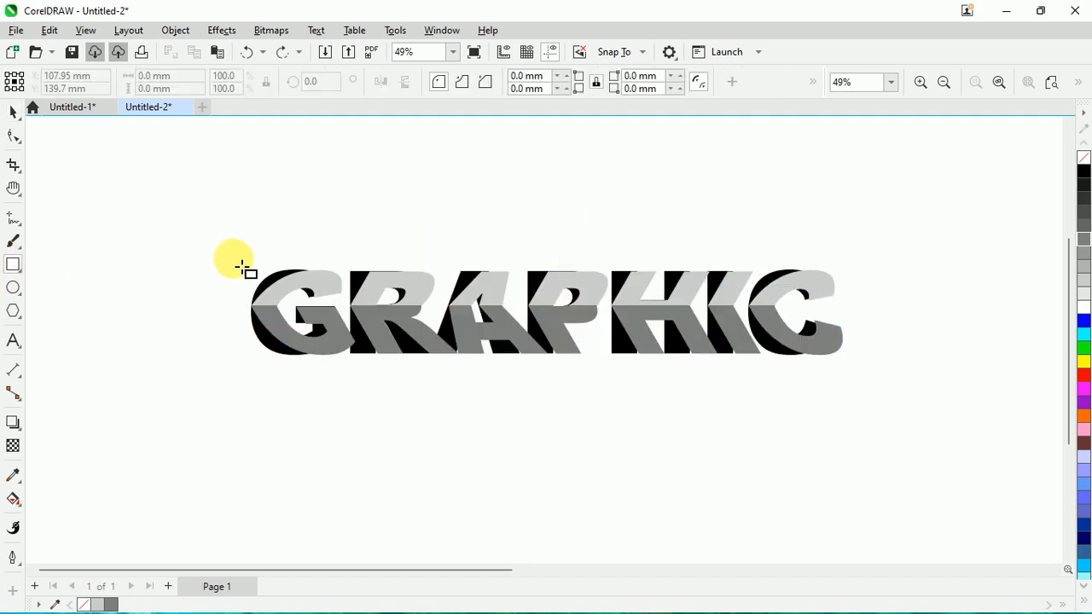
pyautogui.moveTo(241, 262); pyautogui.dragTo(851, 363)
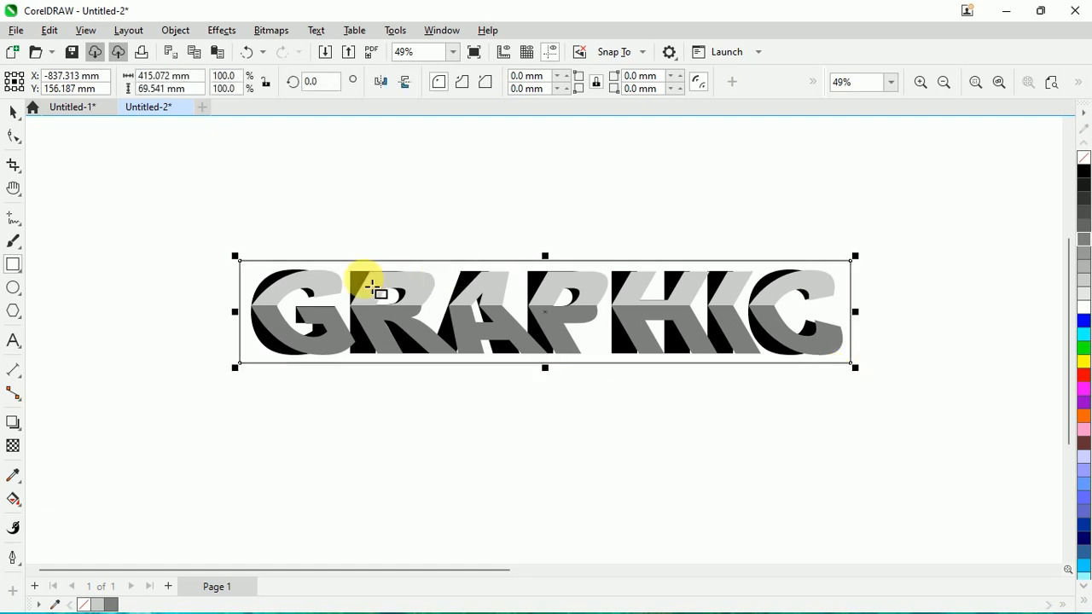
pyautogui.click(13, 111)
pyautogui.moveTo(158, 202); pyautogui.dragTo(947, 454)
pyautogui.rightClick(671, 361)
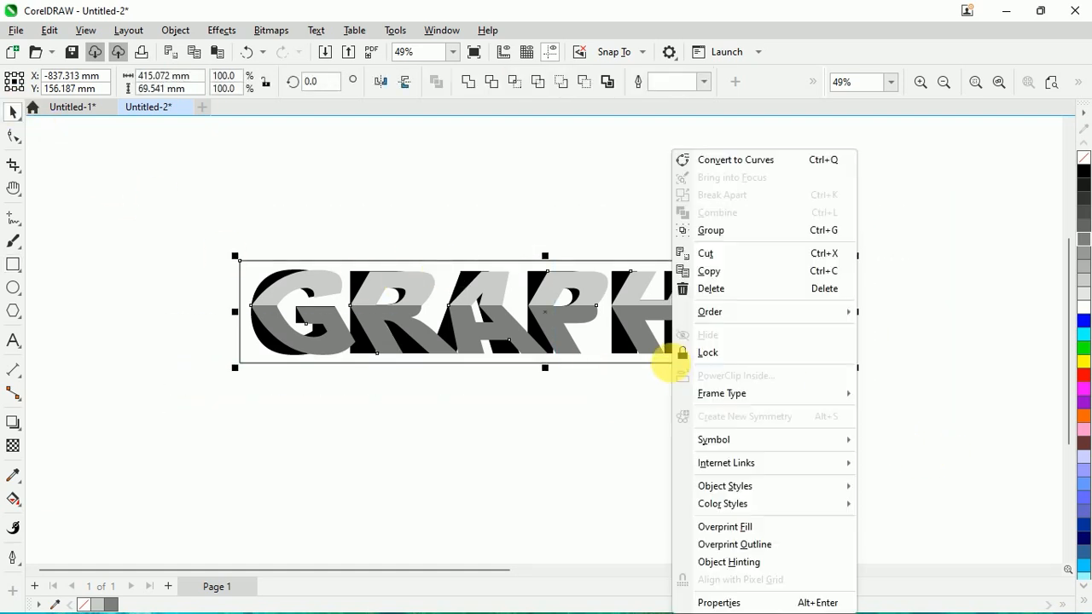
pyautogui.click(825, 230)
pyautogui.click(819, 227)
# Draw a second rectangle about 417 by 84 mm below the framed lettering and convert it to curves
pyautogui.click(10, 267)
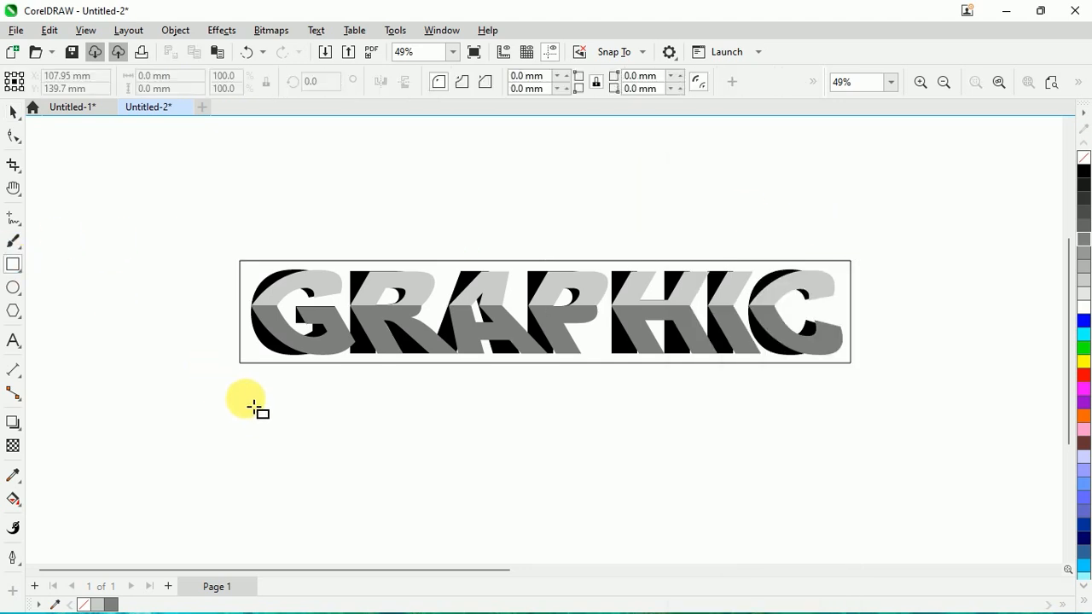
pyautogui.moveTo(248, 394); pyautogui.dragTo(853, 447)
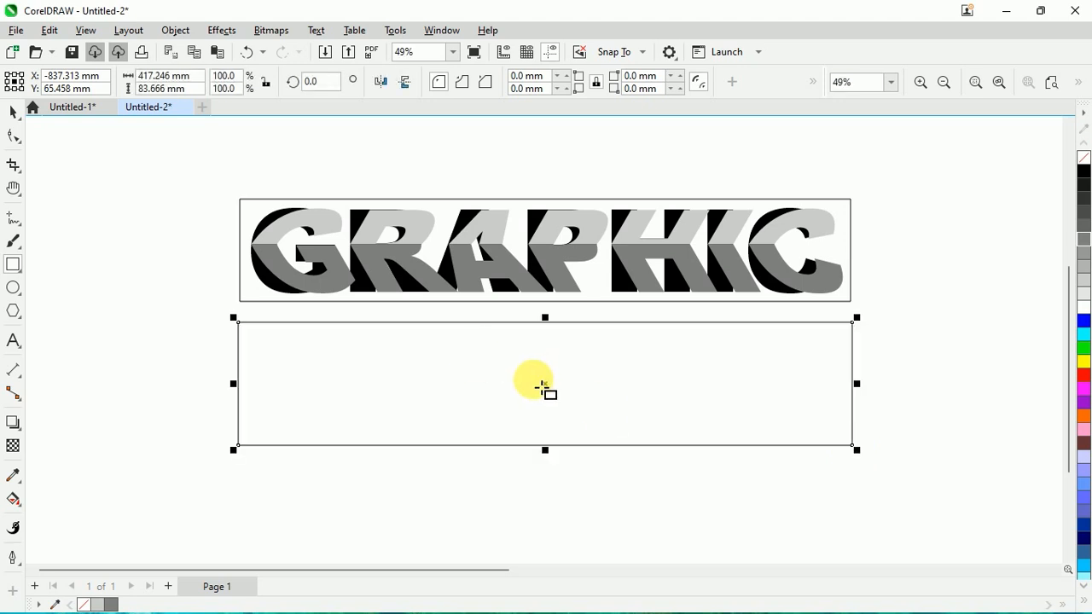
pyautogui.click(124, 31)
pyautogui.moveTo(169, 32)
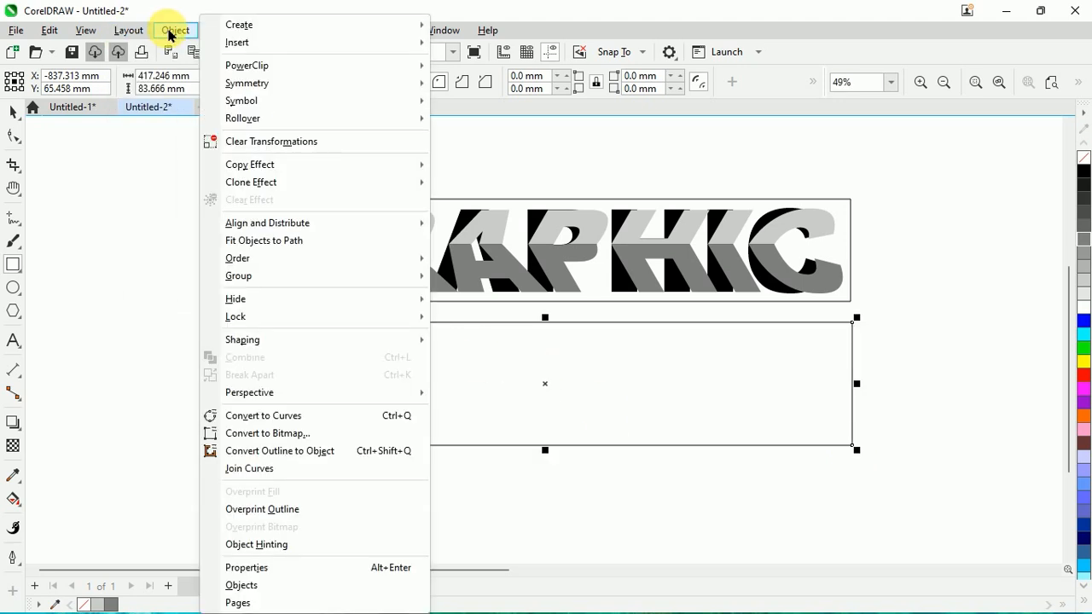
pyautogui.click(316, 416)
# Select the two left corner nodes of the lower rectangle and stretch them vertically apart to make the left side taller
pyautogui.click(11, 137)
pyautogui.moveTo(201, 315); pyautogui.dragTo(317, 453)
pyautogui.moveTo(195, 303); pyautogui.dragTo(325, 472)
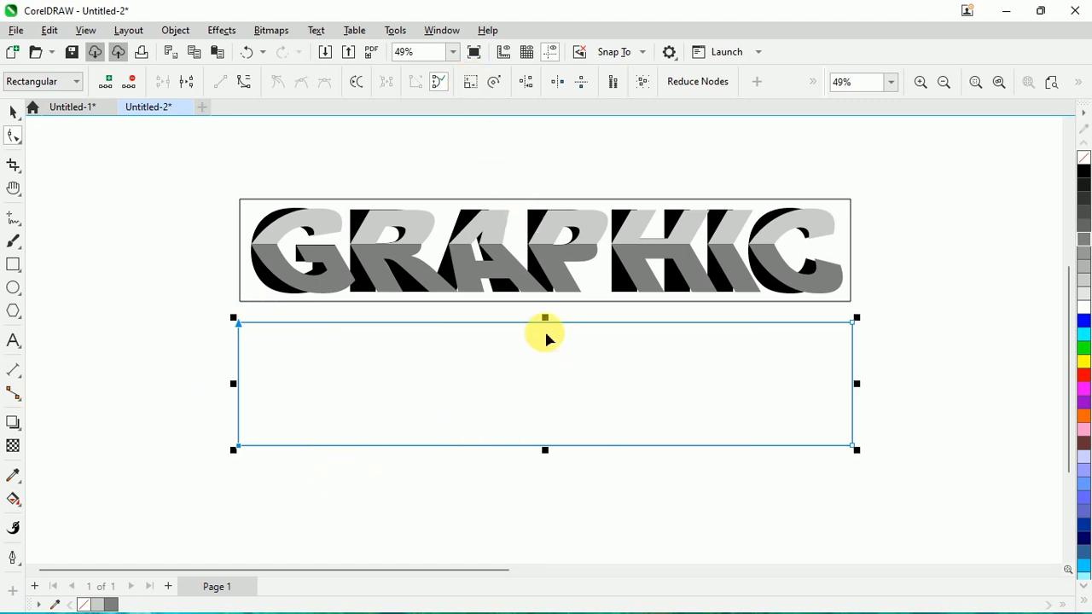
pyautogui.moveTo(553, 326); pyautogui.dragTo(558, 271)
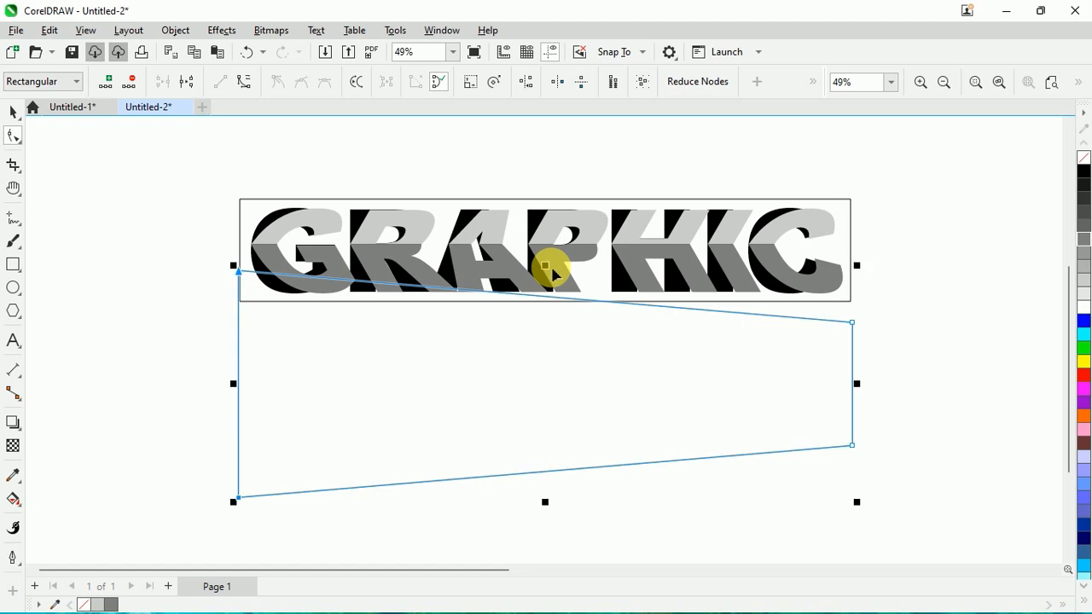
# Move the framed lettering group above the tapered shape and add a perspective effect to it
pyautogui.click(13, 111)
pyautogui.moveTo(566, 232); pyautogui.dragTo(561, 227)
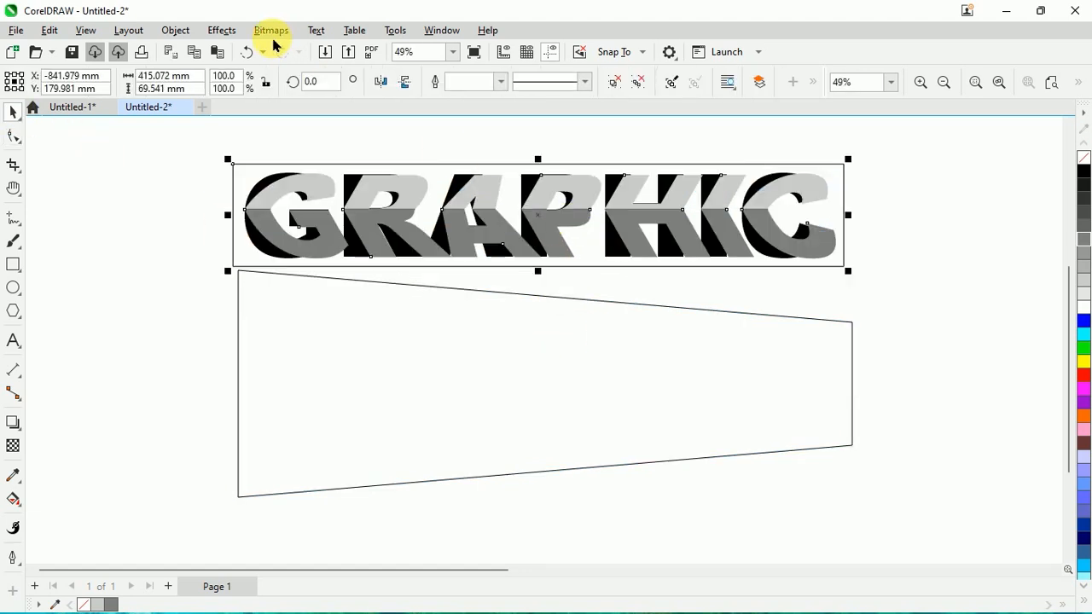
pyautogui.click(177, 31)
pyautogui.moveTo(415, 394)
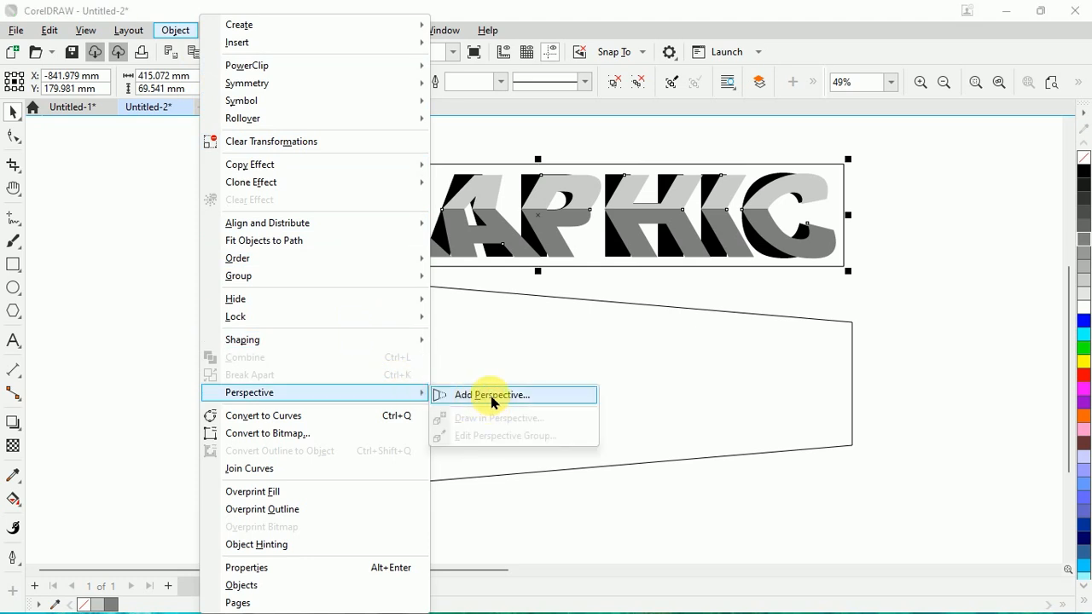
pyautogui.click(493, 395)
# Match the four perspective corners of the framed lettering to the corners of the tapered shape
pyautogui.moveTo(240, 271); pyautogui.dragTo(239, 497)
pyautogui.moveTo(234, 165); pyautogui.dragTo(240, 270)
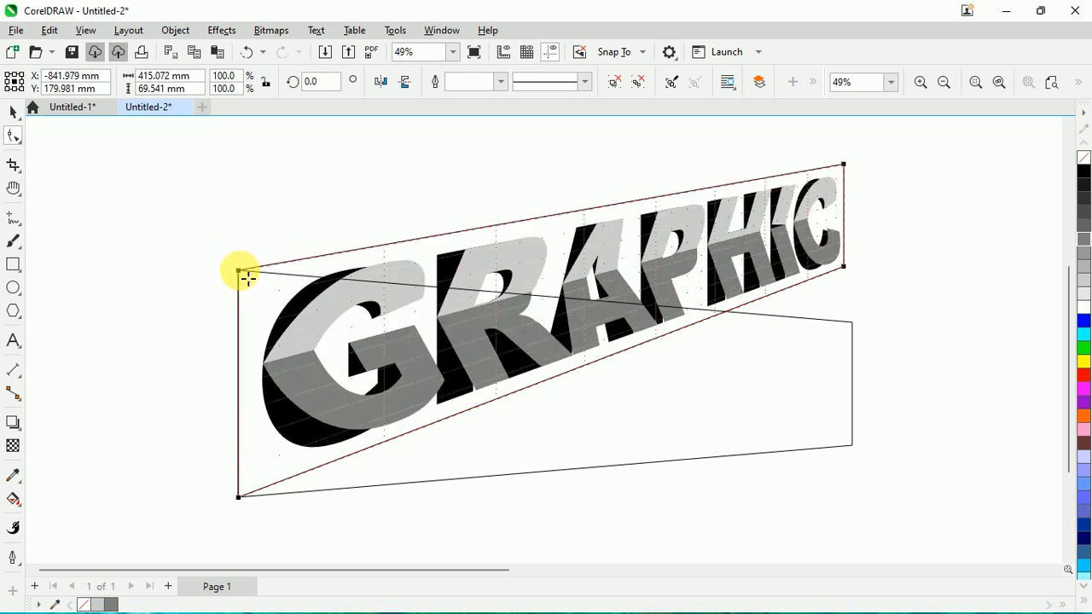
pyautogui.moveTo(845, 269); pyautogui.dragTo(852, 445)
pyautogui.moveTo(845, 167); pyautogui.dragTo(852, 323)
pyautogui.scroll(-2, 390, 273)
# Scale the framed lettering down about its center to about 357 by 132 mm inside the tapered shape
pyautogui.click(13, 114)
pyautogui.moveTo(791, 455); pyautogui.dragTo(771, 440)
pyautogui.press('Escape')
pyautogui.scroll(2, 443, 308)
pyautogui.scroll(-1, 559, 337)
# Ungroup the frame from the lettering and fill the inner frame with dark gray
pyautogui.click(568, 341)
pyautogui.rightClick(620, 331)
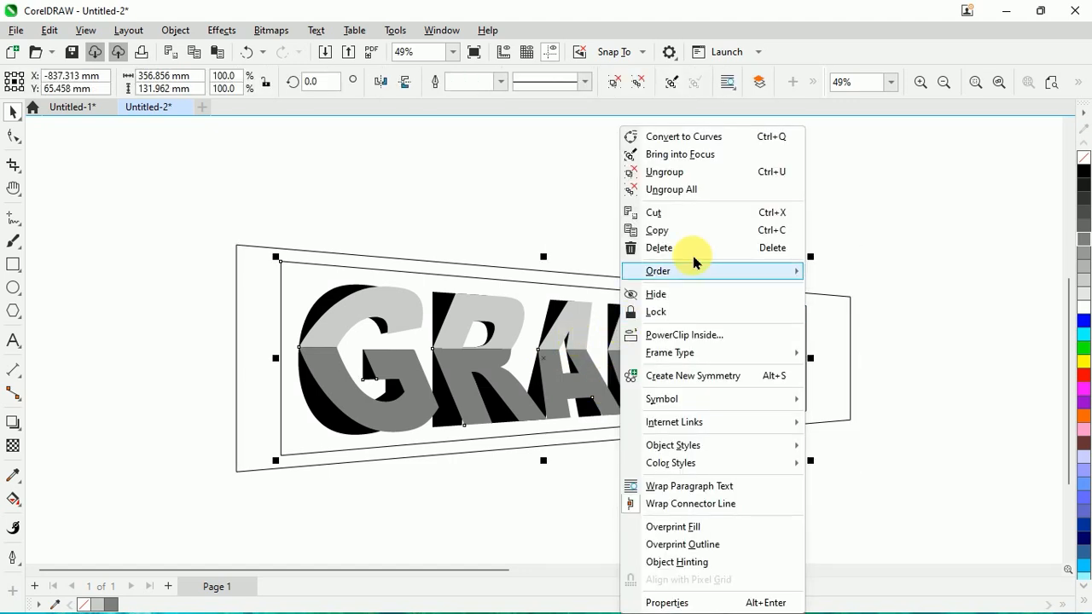
pyautogui.click(800, 174)
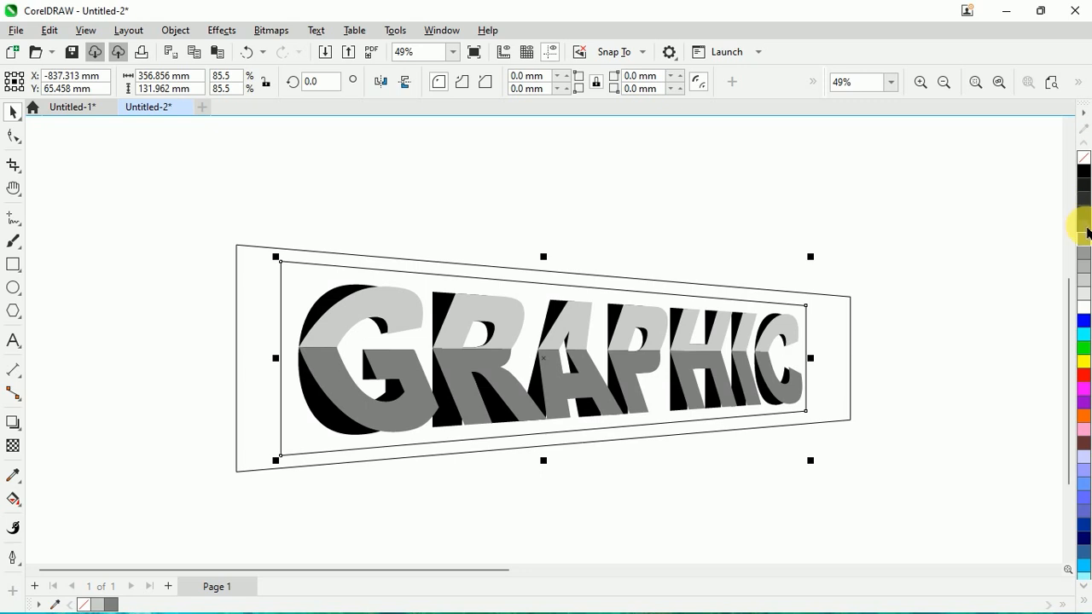
pyautogui.click(1086, 219)
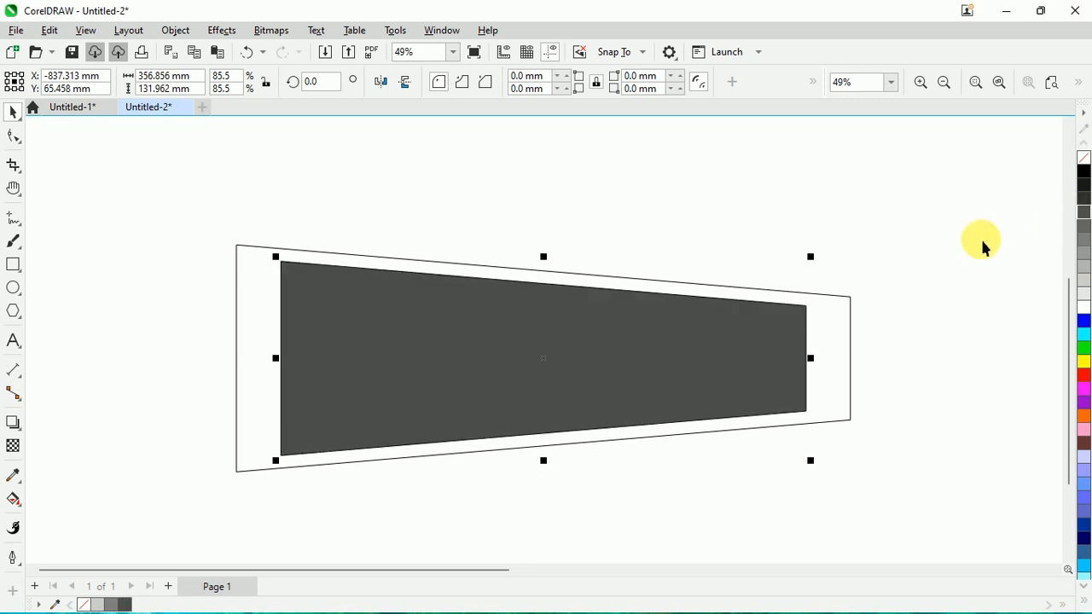
# Bring the lettering group forward one level so it sits in front of the dark gray panel
pyautogui.rightClick(649, 373)
pyautogui.moveTo(817, 274)
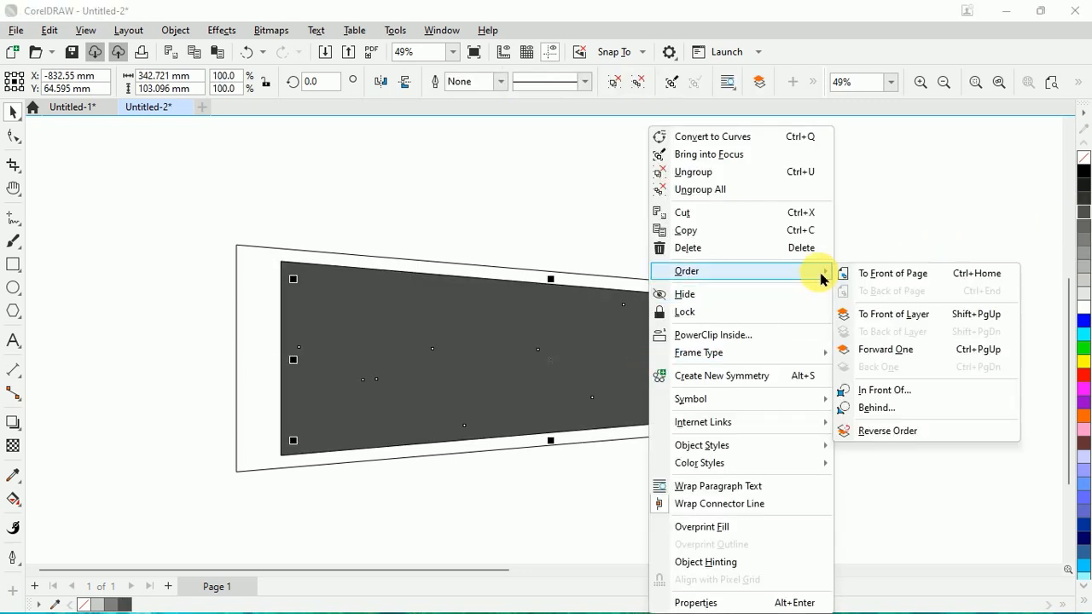
pyautogui.click(880, 349)
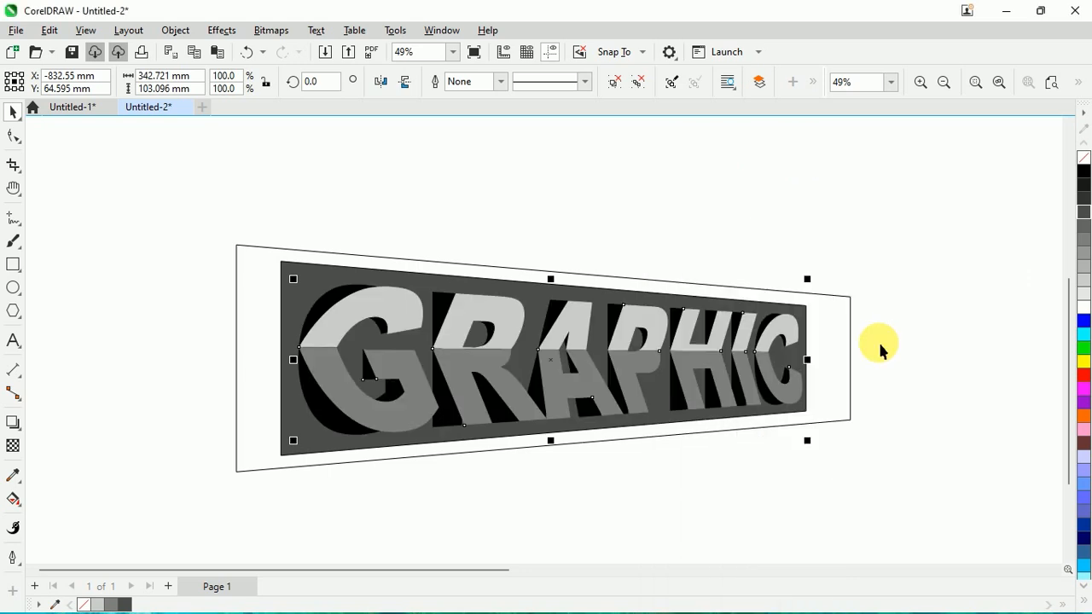
pyautogui.click(909, 268)
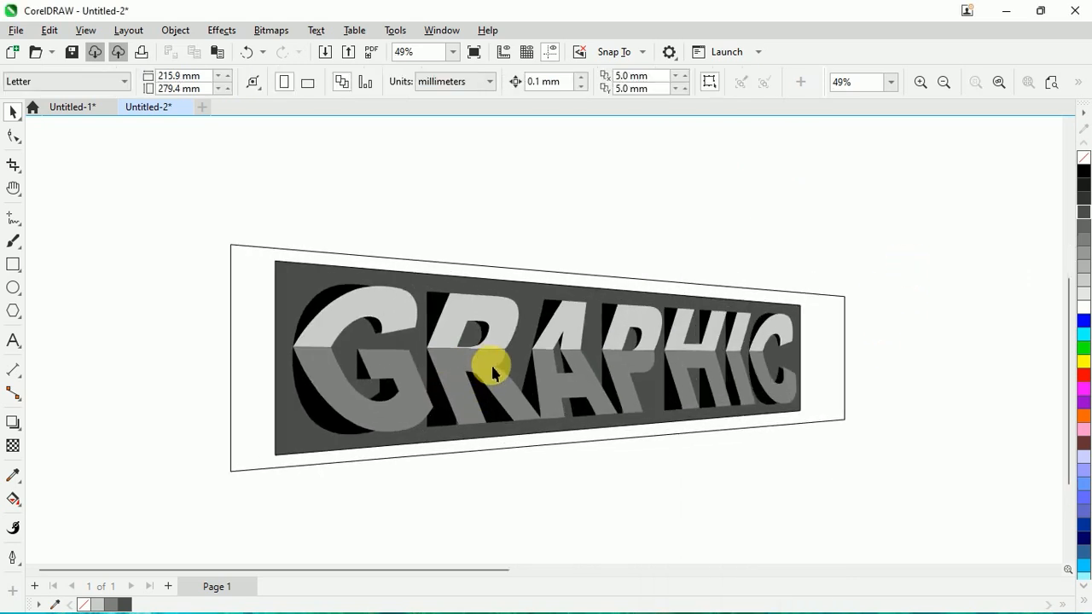
# Ungroup the lettering and fill the upper halves of the letters with white
pyautogui.scroll(1, 610, 370)
pyautogui.click(629, 323)
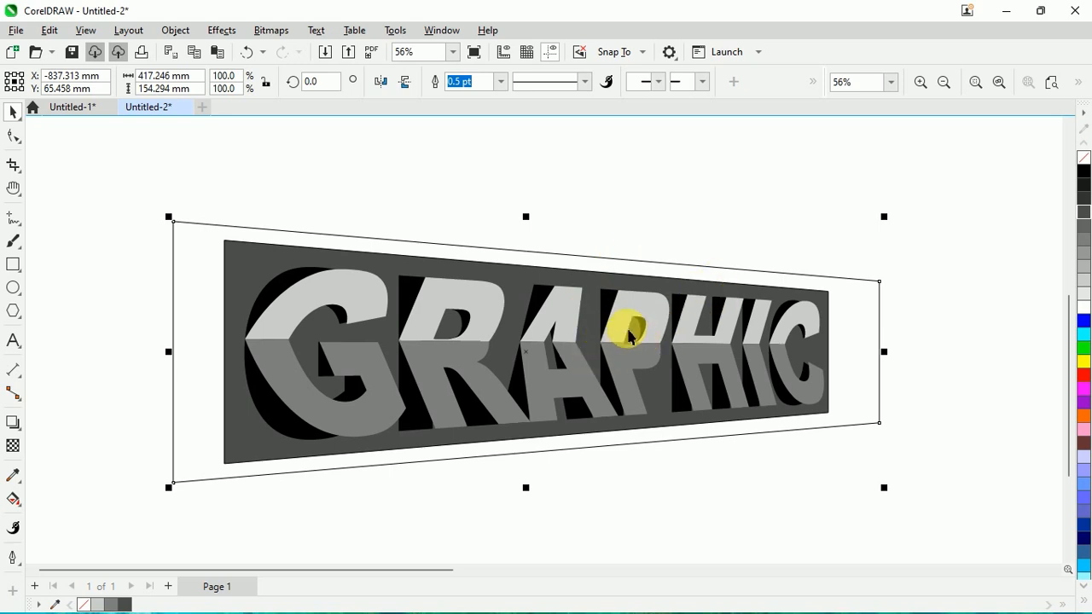
pyautogui.click(625, 294)
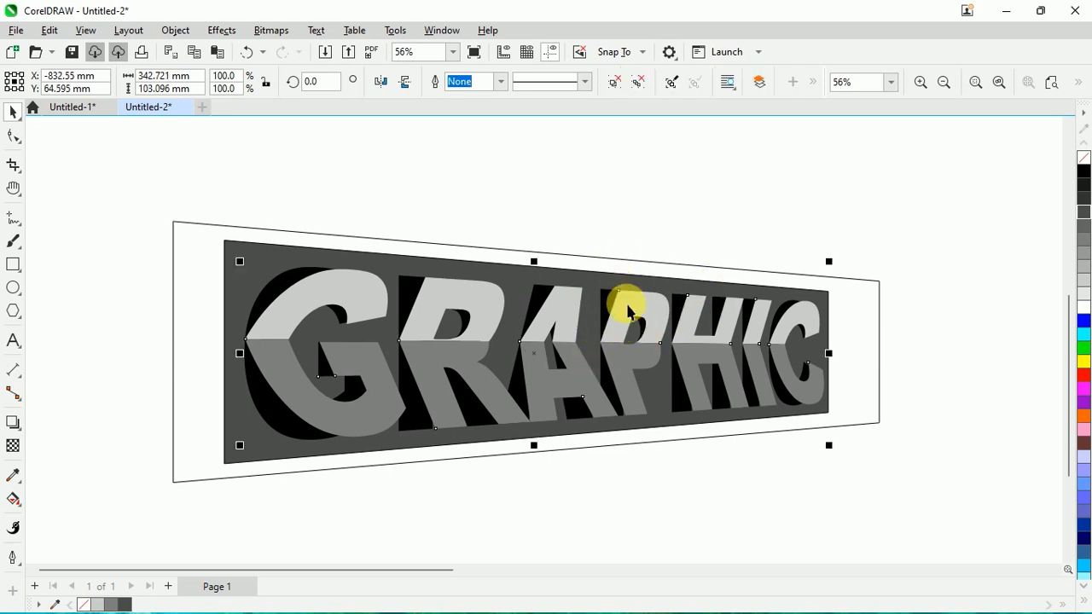
pyautogui.click(609, 80)
pyautogui.click(653, 214)
pyautogui.click(624, 303)
pyautogui.moveTo(629, 302)
pyautogui.mouseDown()
pyautogui.moveTo(652, 251)
pyautogui.moveTo(632, 294)
pyautogui.mouseUp()
pyautogui.click(633, 318)
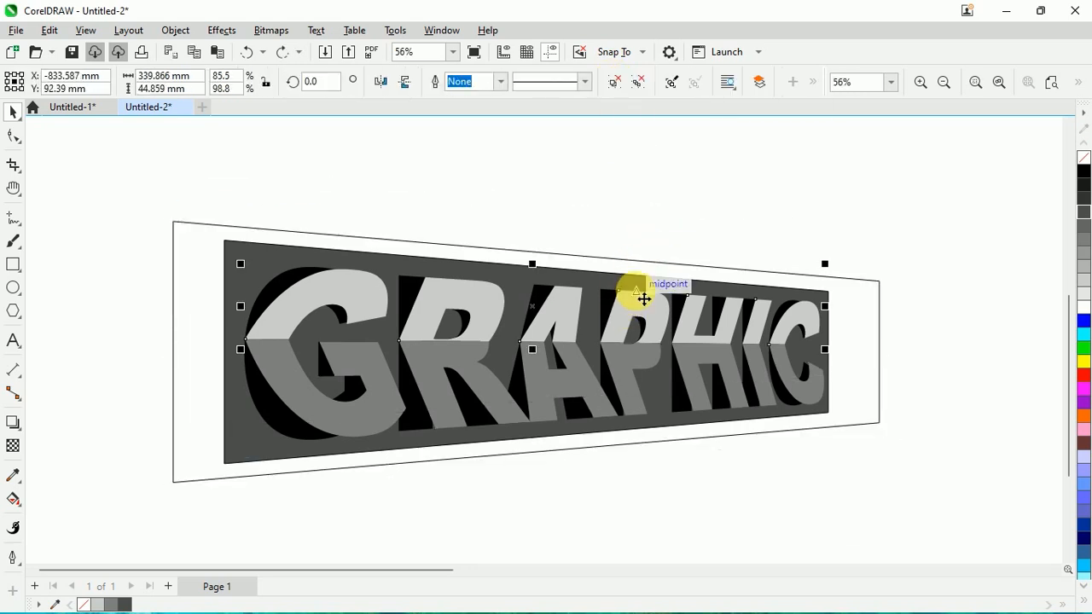
pyautogui.click(1082, 310)
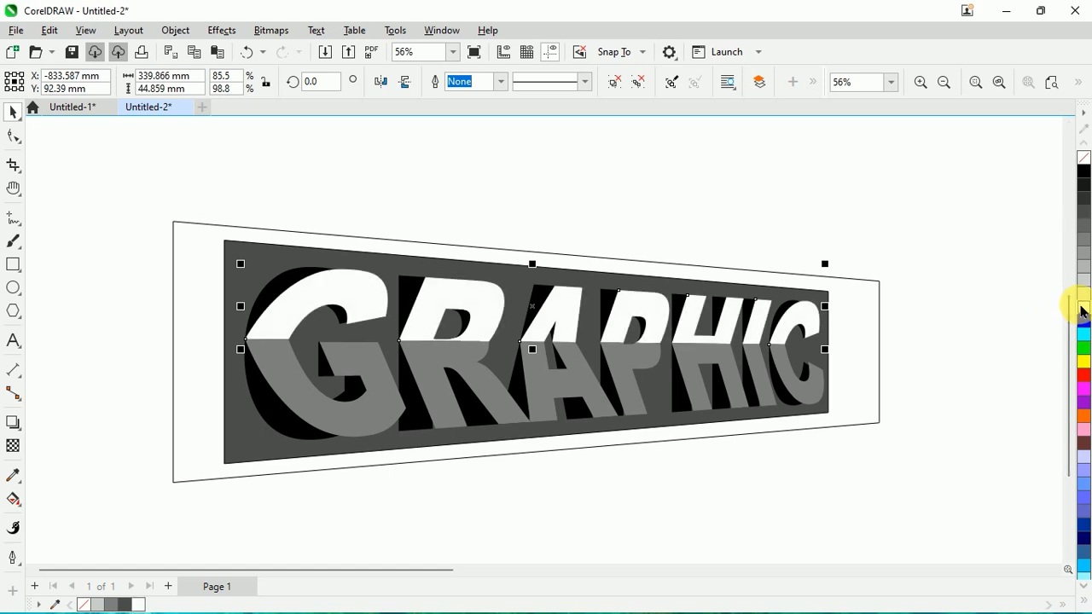
# Fill the lower halves of the letters with a lighter gray
pyautogui.click(592, 401)
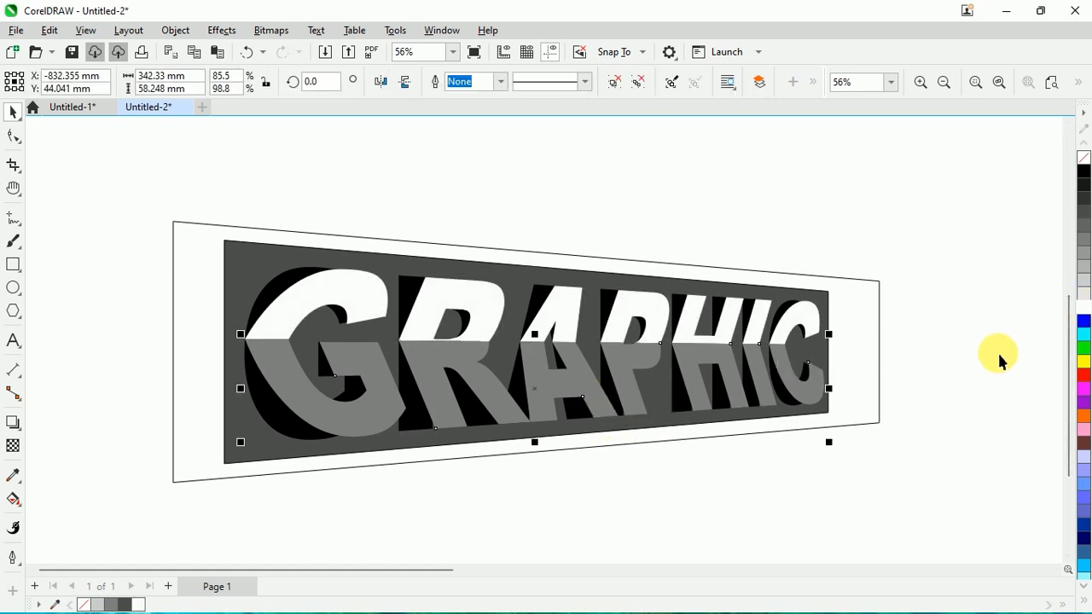
pyautogui.click(1082, 266)
pyautogui.click(962, 294)
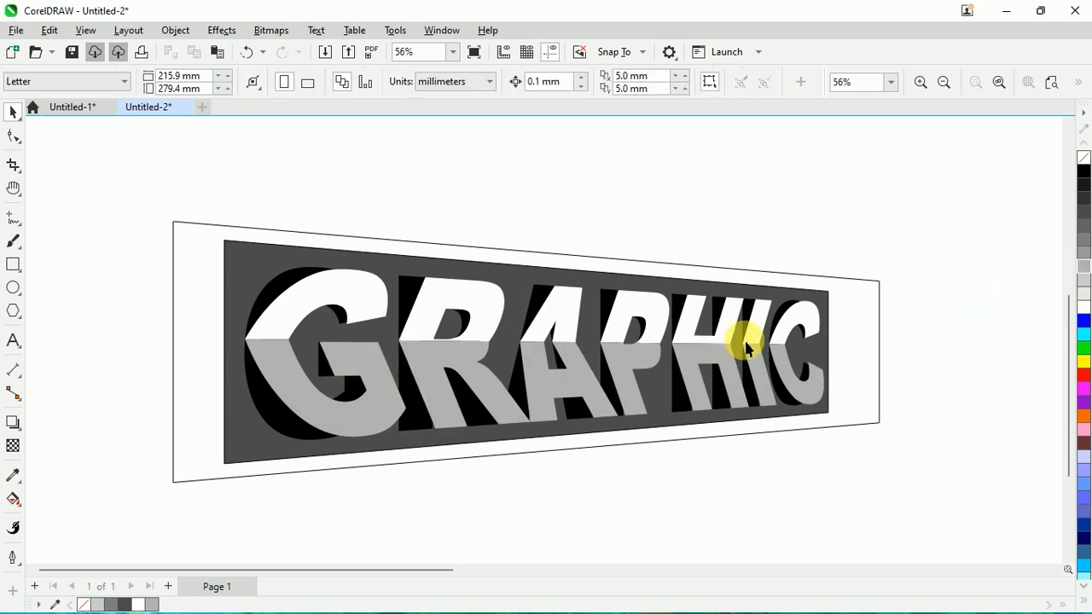
pyautogui.click(823, 300)
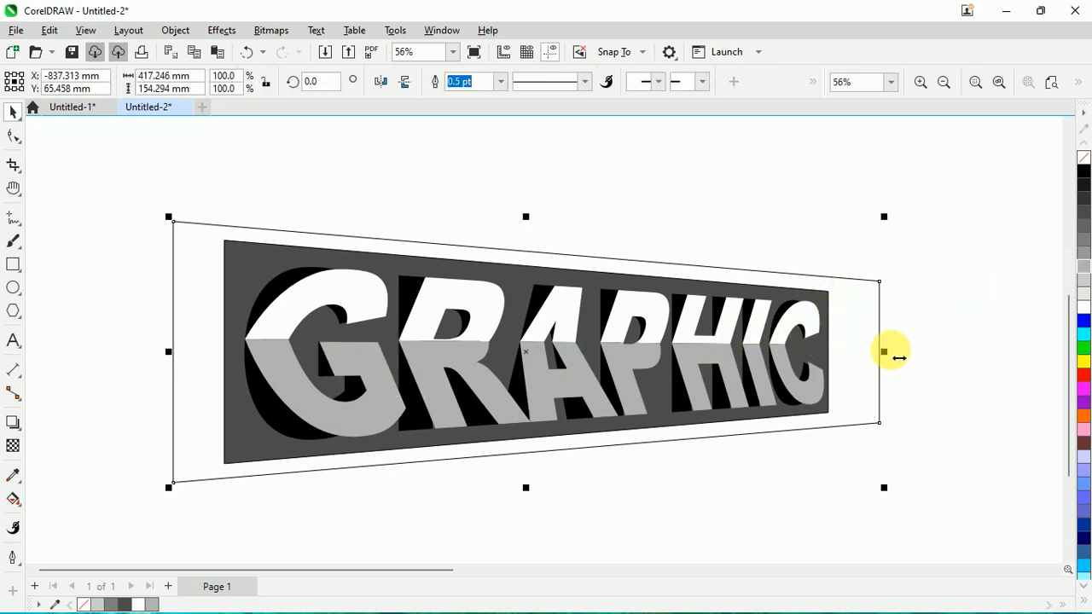
pyautogui.moveTo(888, 351); pyautogui.dragTo(837, 355)
pyautogui.hotkey('ctrl', 'z')
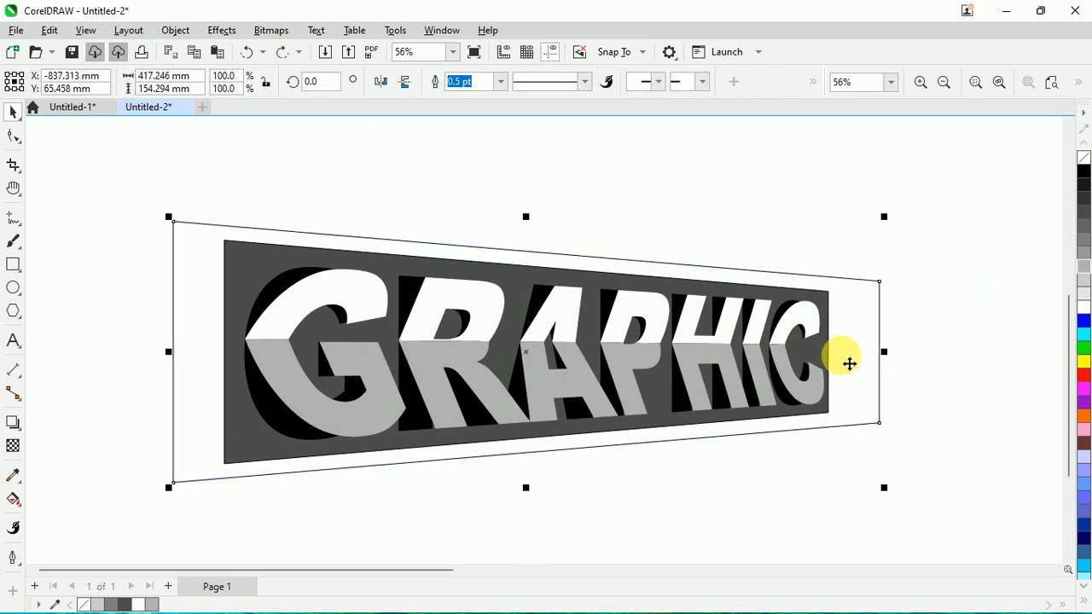
pyautogui.click(902, 256)
# Narrow the inner dark gray panel from its right side to about 345 mm wide and remove its outline
pyautogui.click(825, 294)
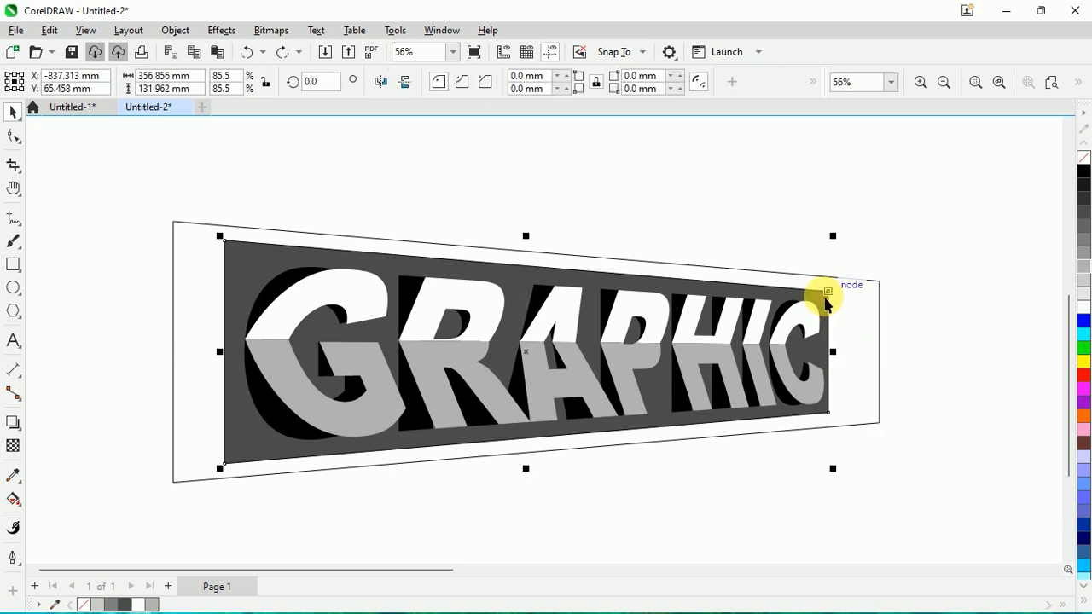
pyautogui.moveTo(840, 358); pyautogui.dragTo(821, 364)
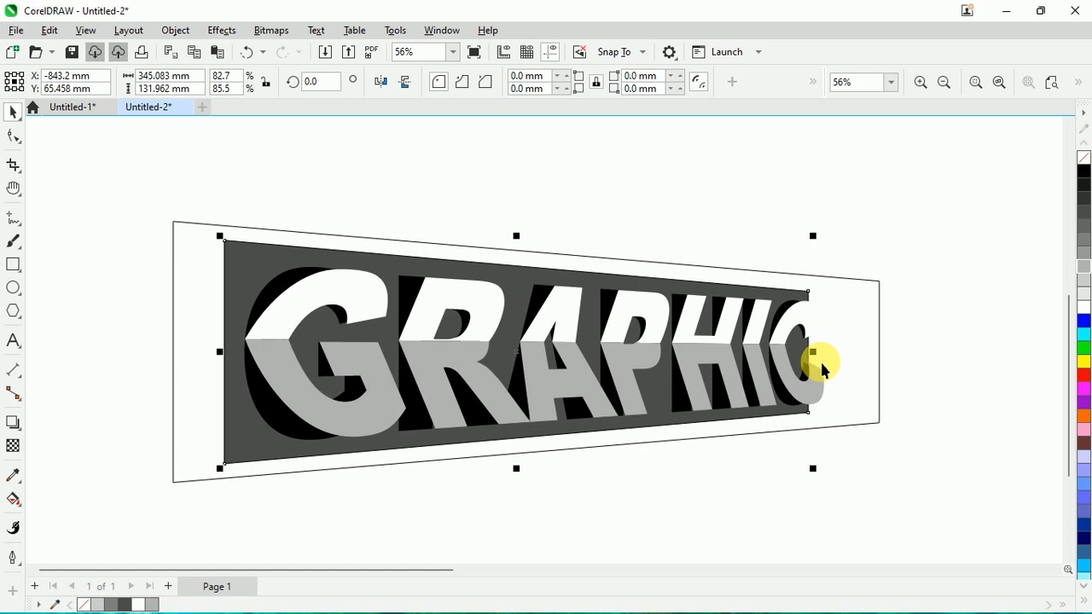
pyautogui.click(921, 202)
# Fill the outer tapered shape with a darker gray than the inner panel and send it to the back of the layer
pyautogui.click(868, 326)
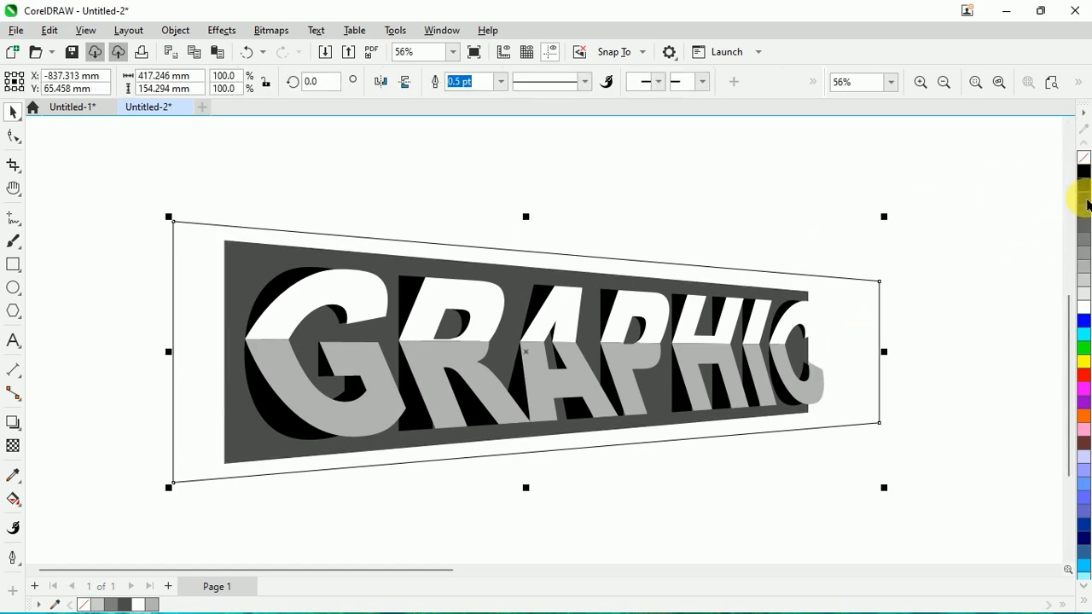
pyautogui.click(1085, 201)
pyautogui.rightClick(484, 315)
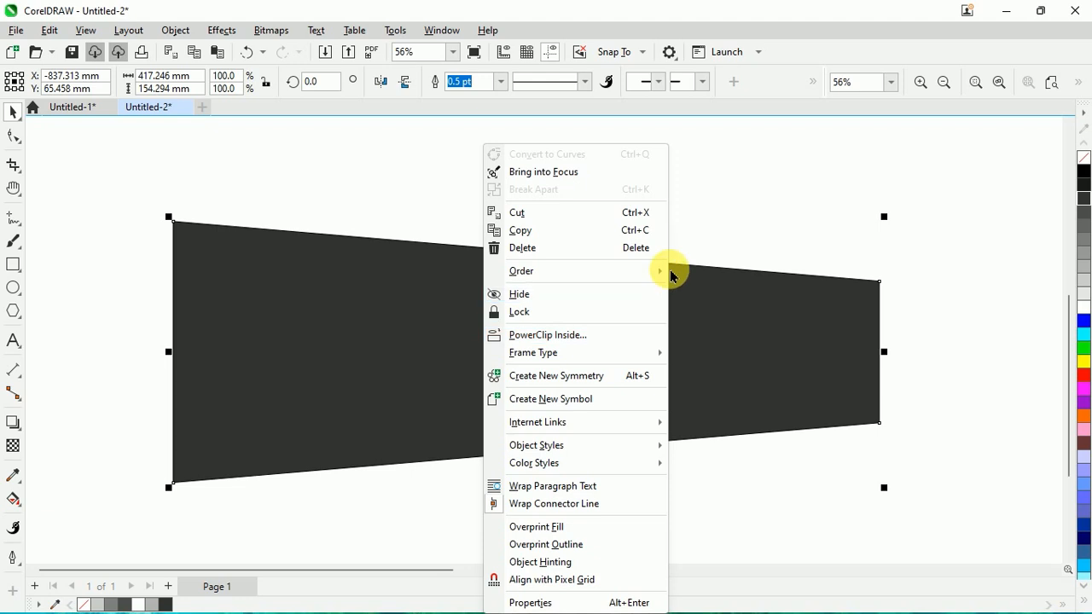
pyautogui.moveTo(665, 273)
pyautogui.click(748, 332)
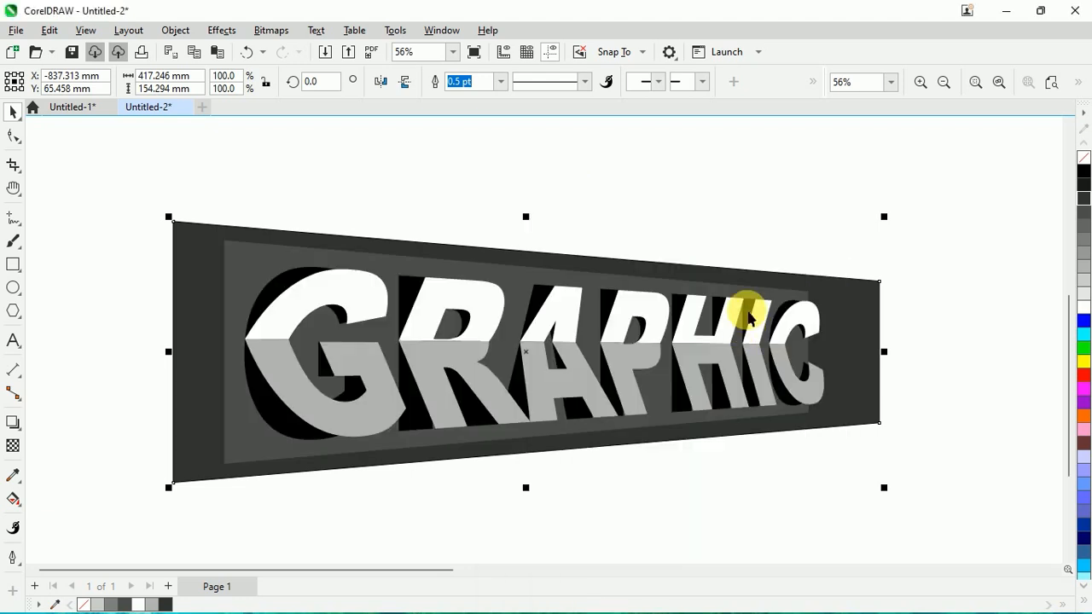
pyautogui.click(729, 201)
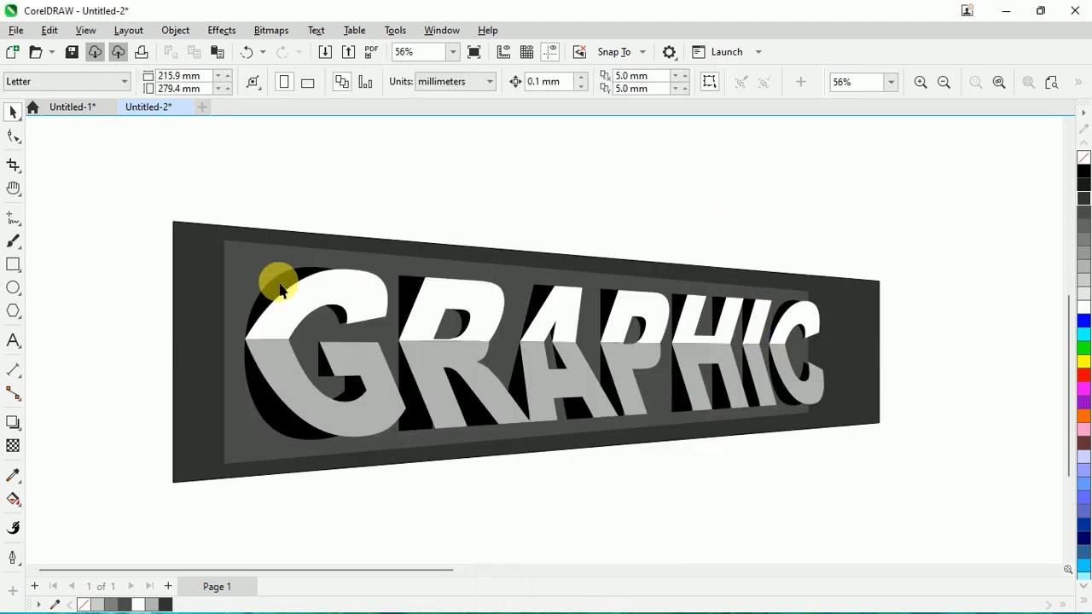
# Darken the inner panel's gray, fill the outer tapered shape with black, and preview the design full-screen
pyautogui.click(241, 265)
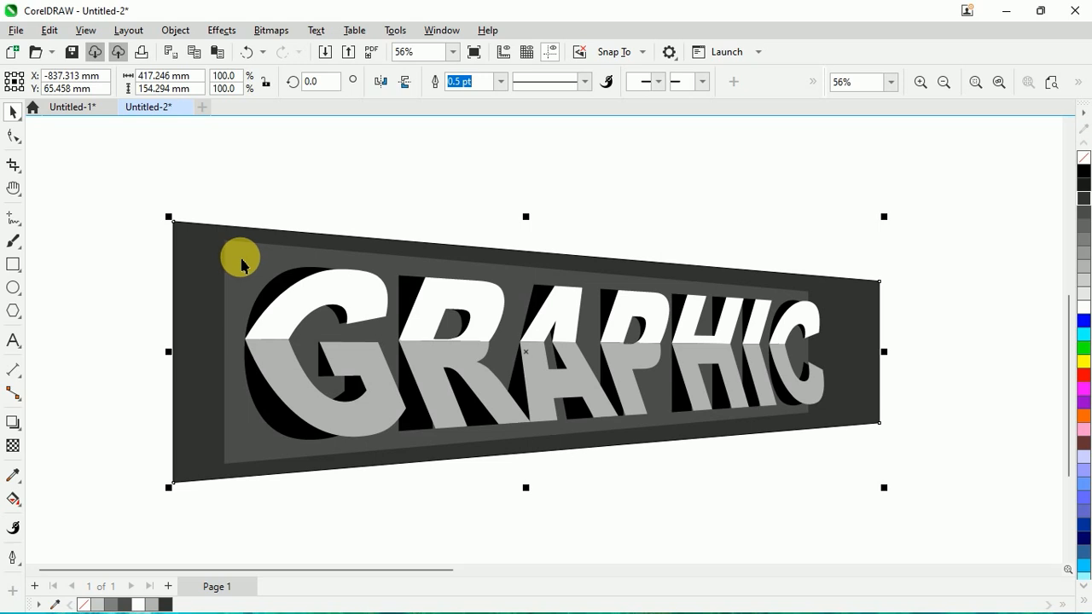
pyautogui.click(241, 259)
pyautogui.rightClick(909, 162)
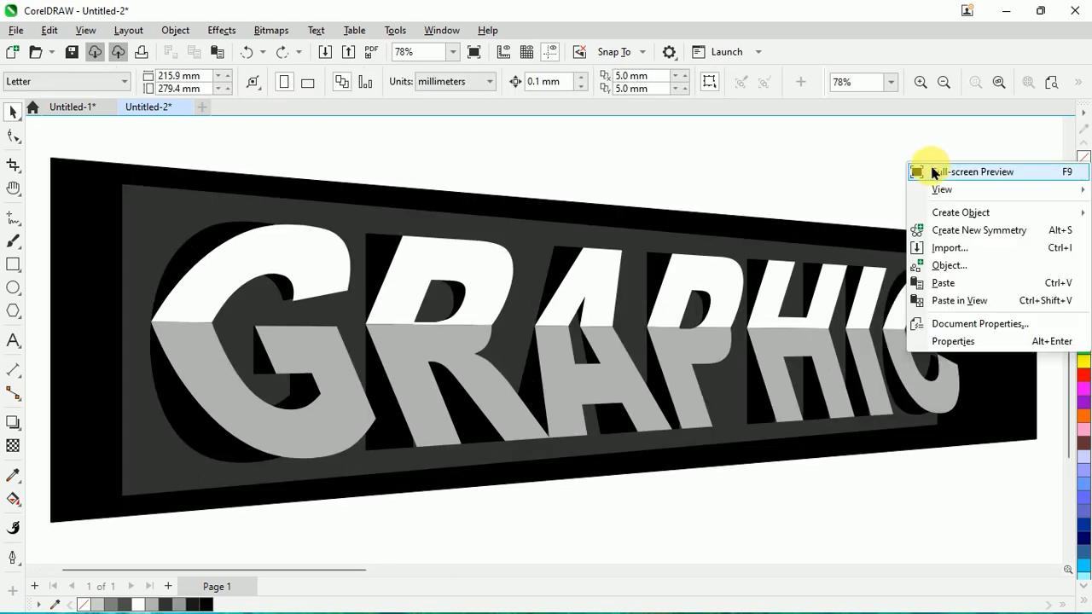
pyautogui.click(932, 170)
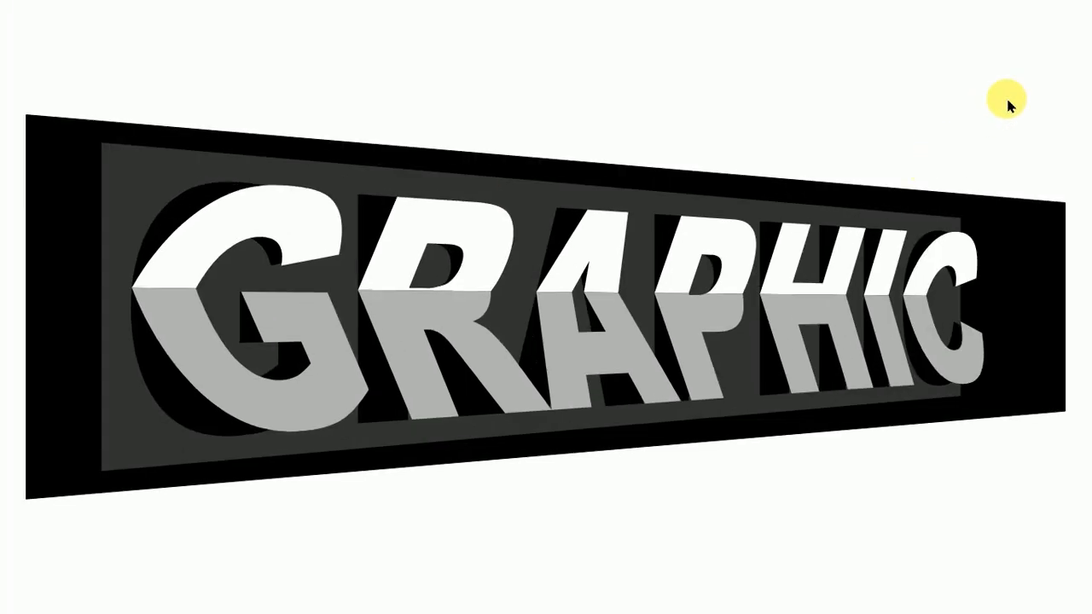